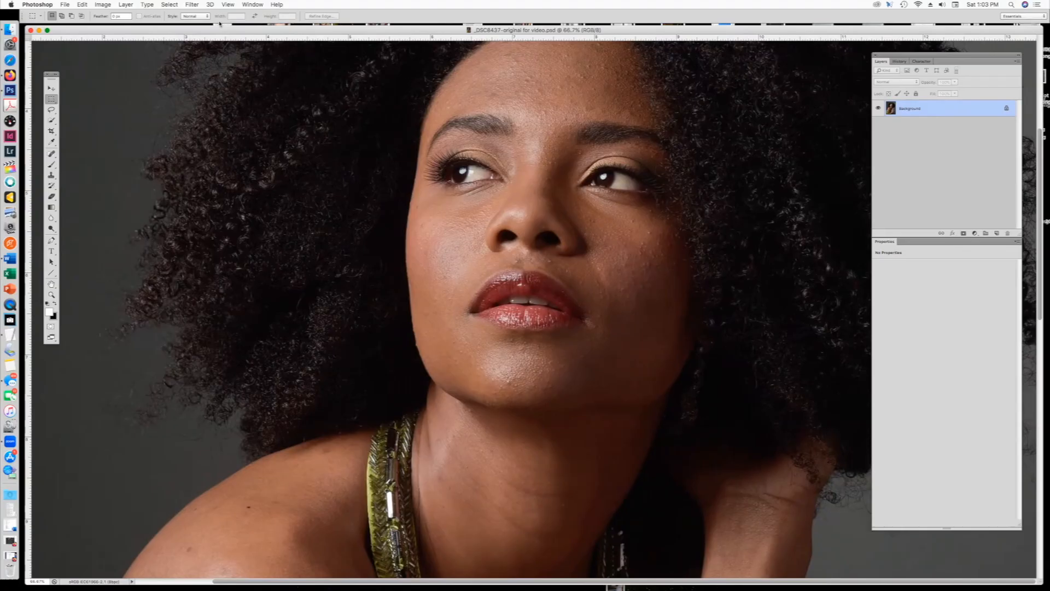
- Duplicate the Background layer as a new layer named Texture
click(126, 5)
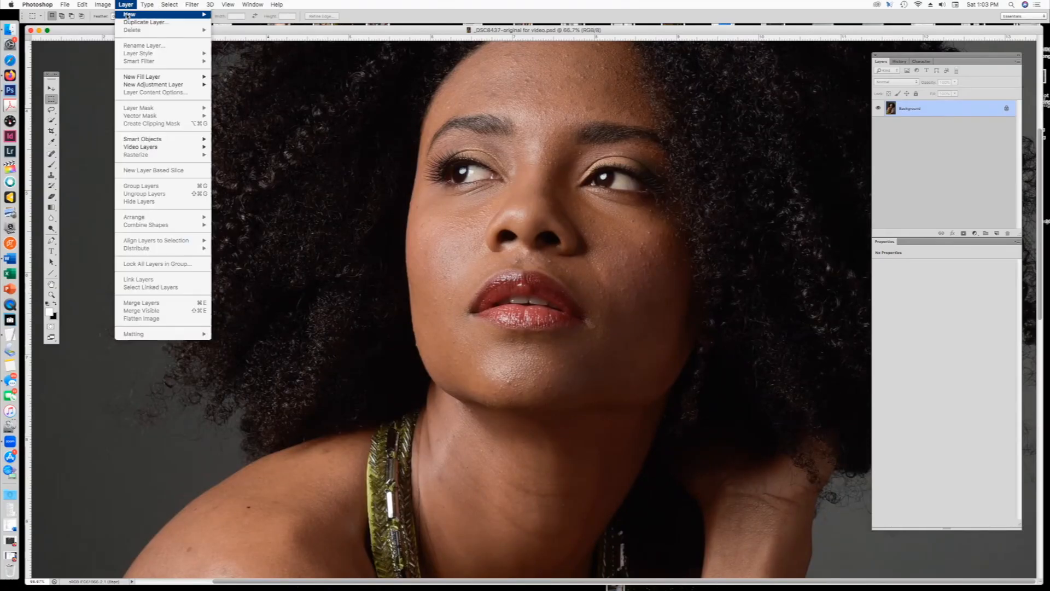
click(139, 24)
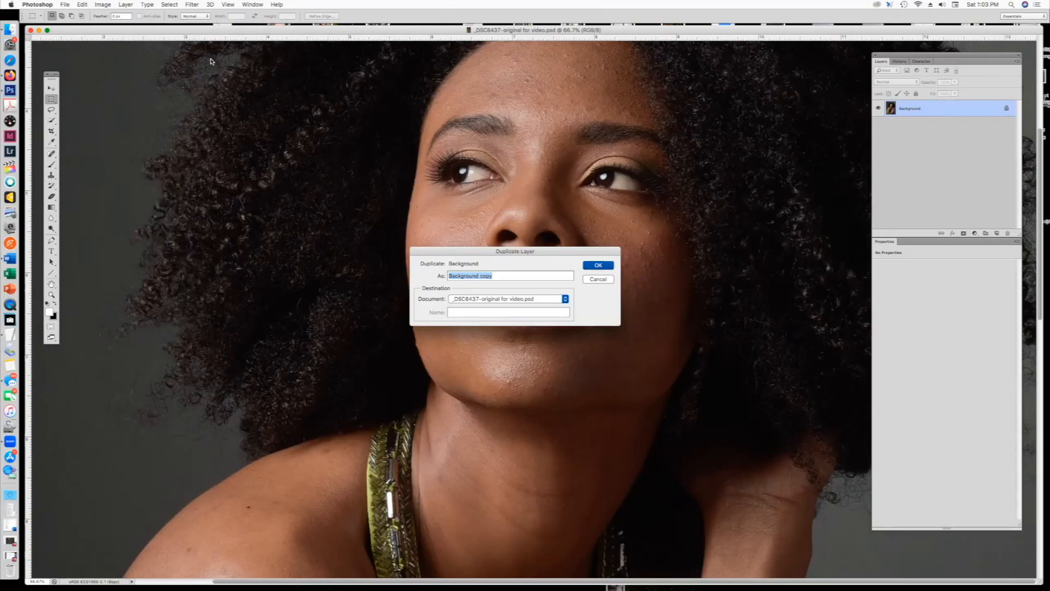
text(Texture)
click(608, 267)
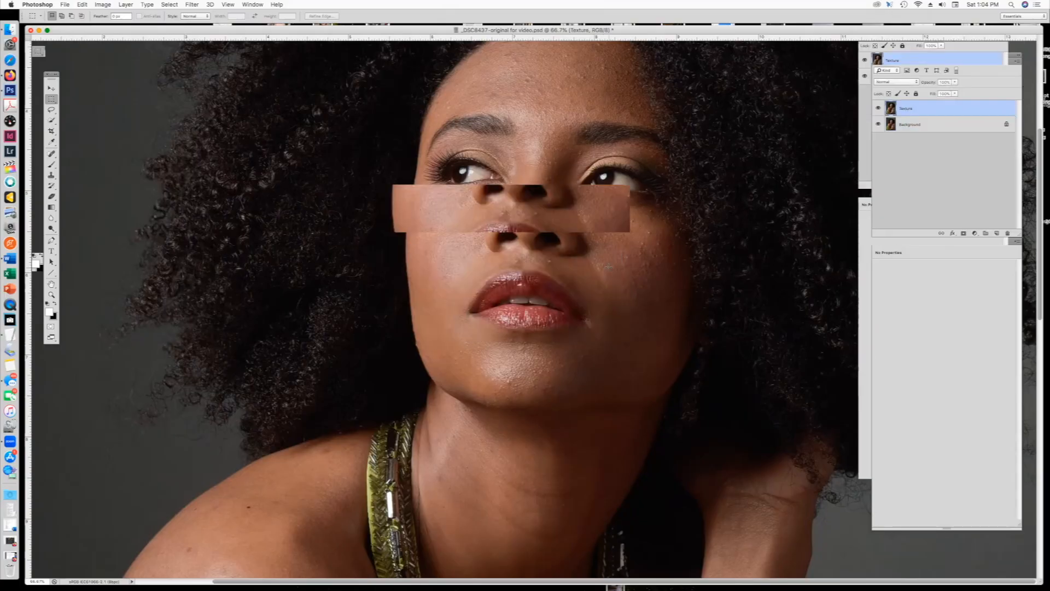
- Duplicate the Texture layer as a new layer named Tone
click(125, 4)
click(132, 22)
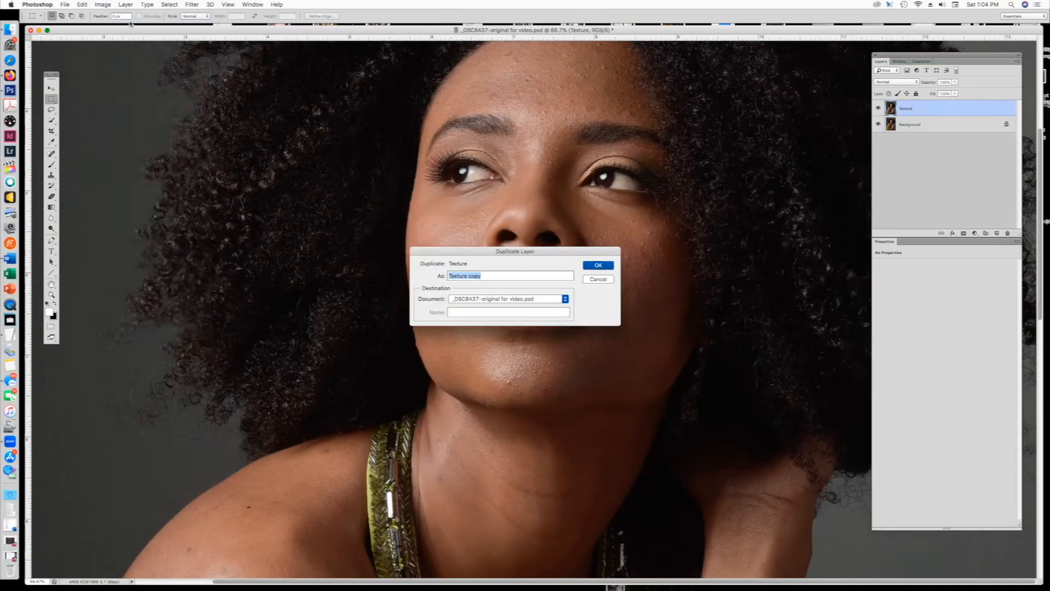
text(TOn)
key(BackSpace)
key(BackSpace)
text(one)
key(Return)
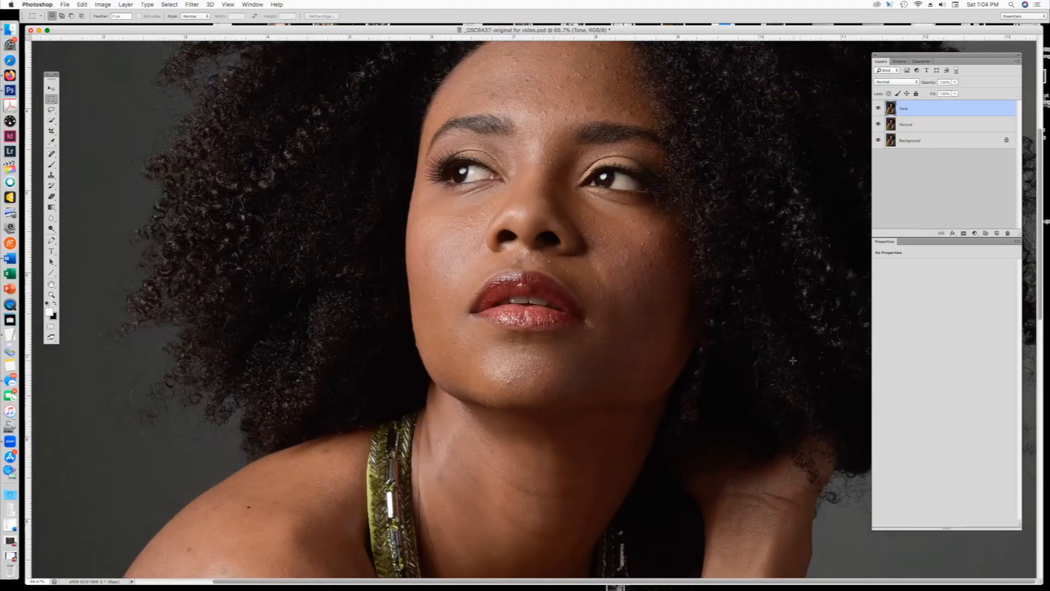
- Move the Texture layer above the Tone layer and hide it
drag(898, 124, 890, 108)
click(878, 108)
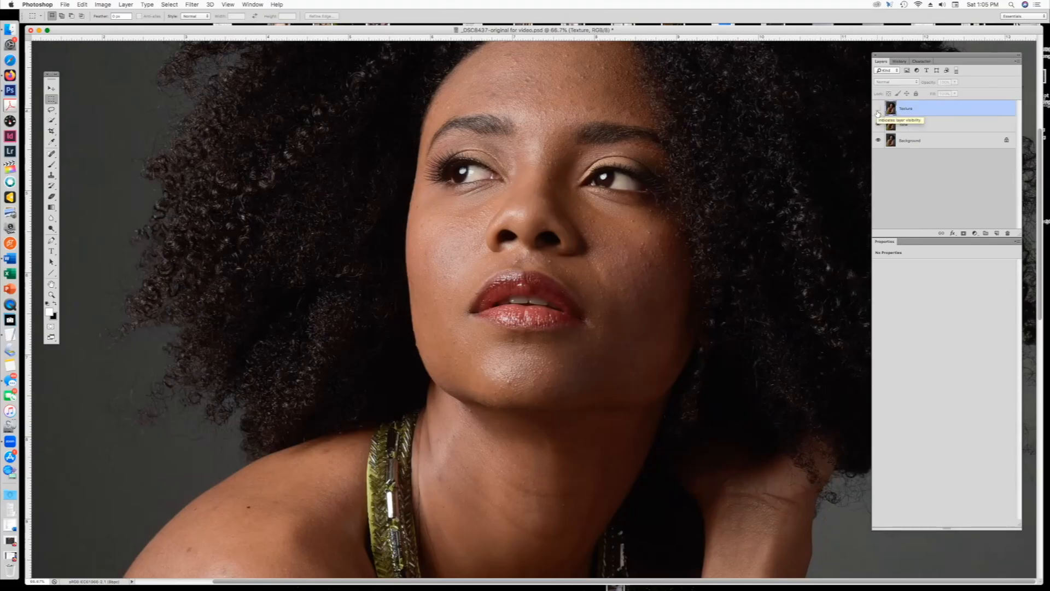
- Apply a Gaussian Blur with an 8.0-pixel radius to the Tone layer
click(927, 127)
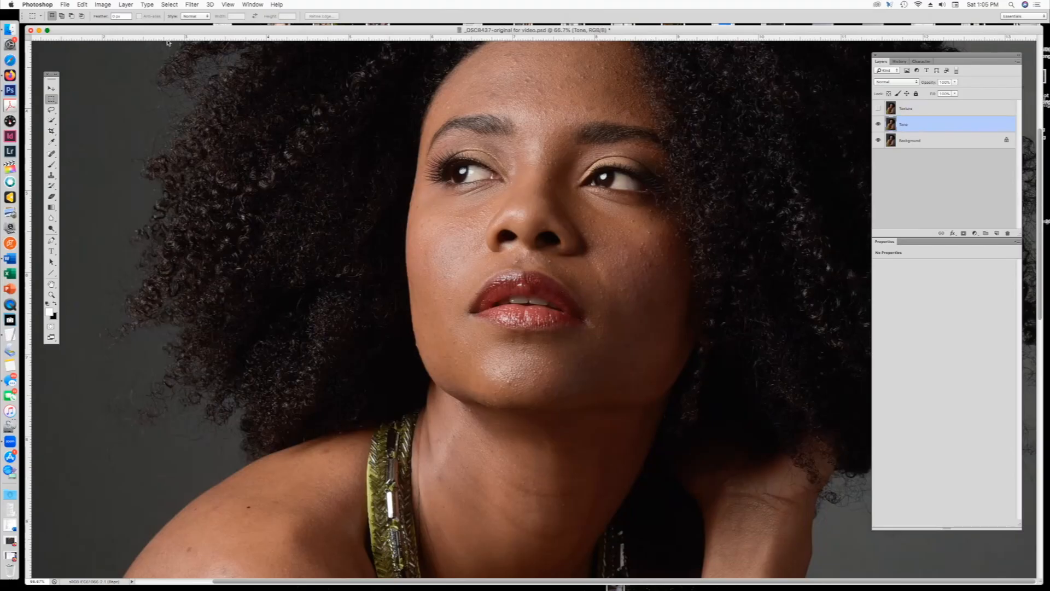
click(192, 5)
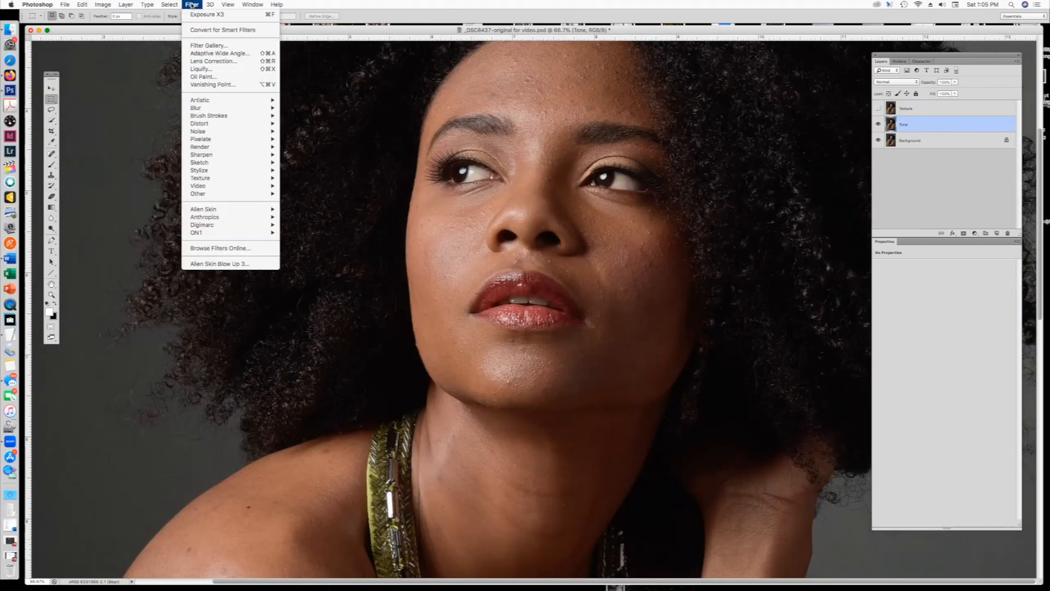
mouse_move(209, 113)
click(290, 170)
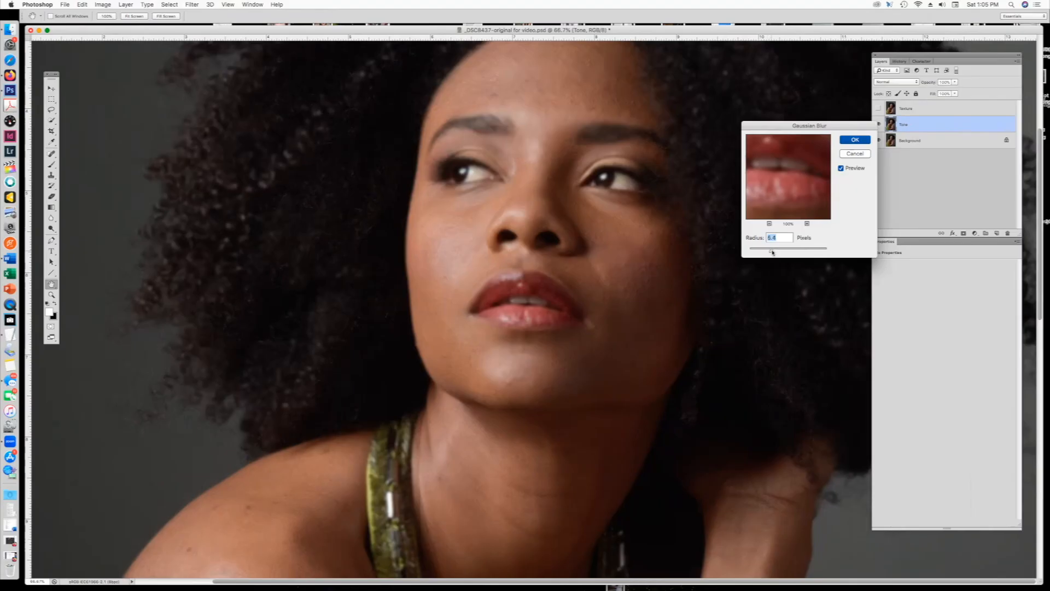
mouse_move(767, 251)
mouse_down()
mouse_move(782, 250)
mouse_move(748, 253)
mouse_move(776, 255)
mouse_up()
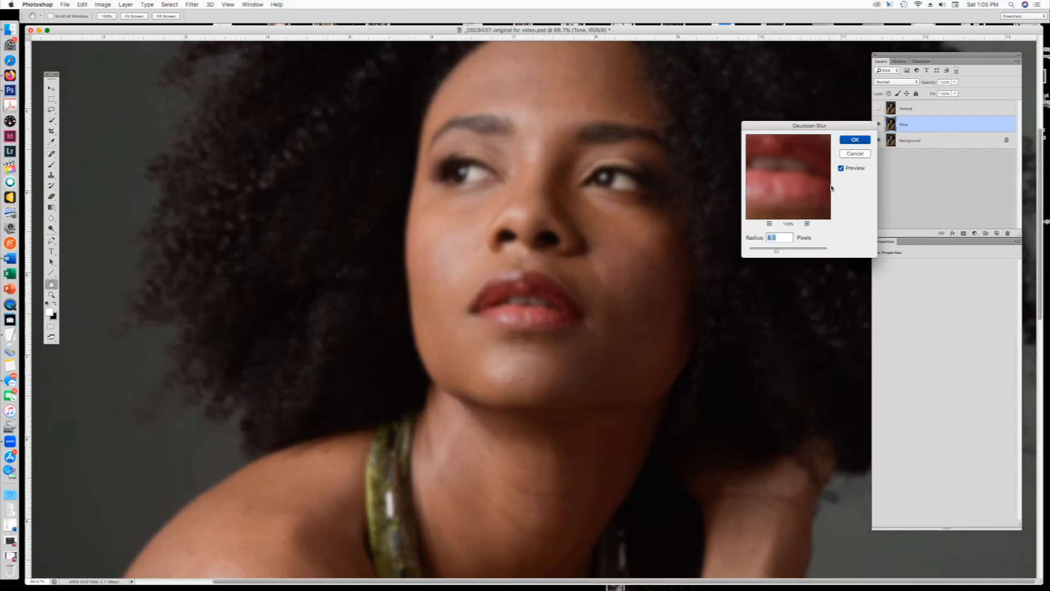
click(848, 141)
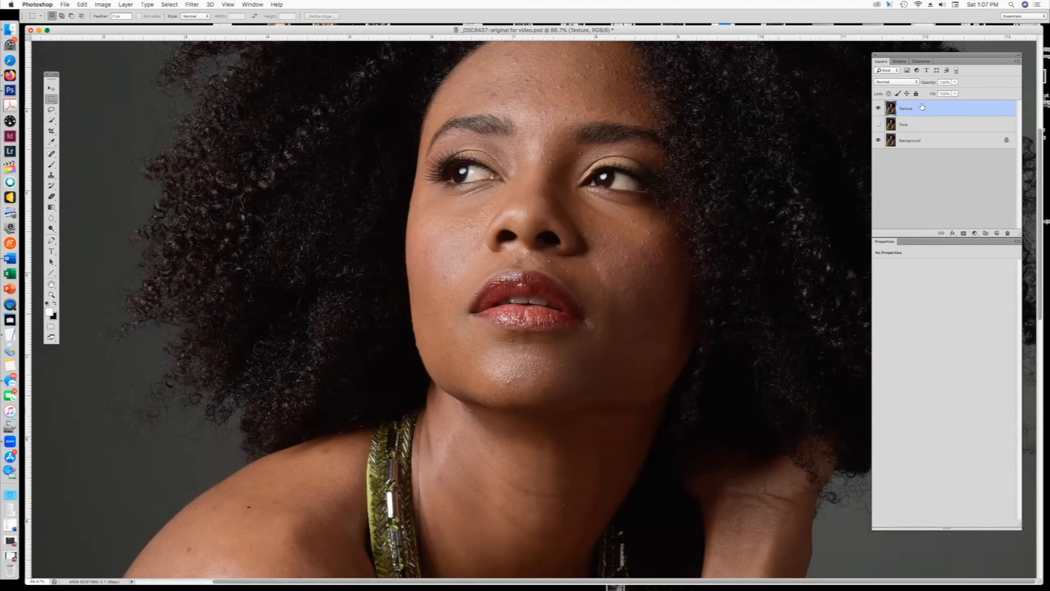
- Use Apply Image on the Texture layer with the Tone layer as source, Subtract blending, scale 2 and offset 128
click(103, 4)
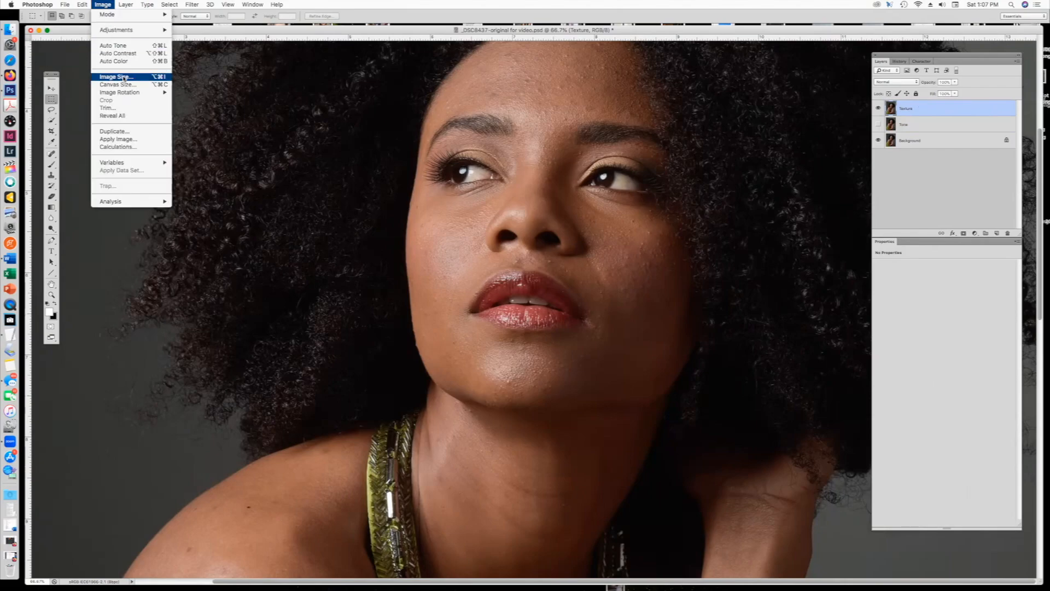
click(131, 140)
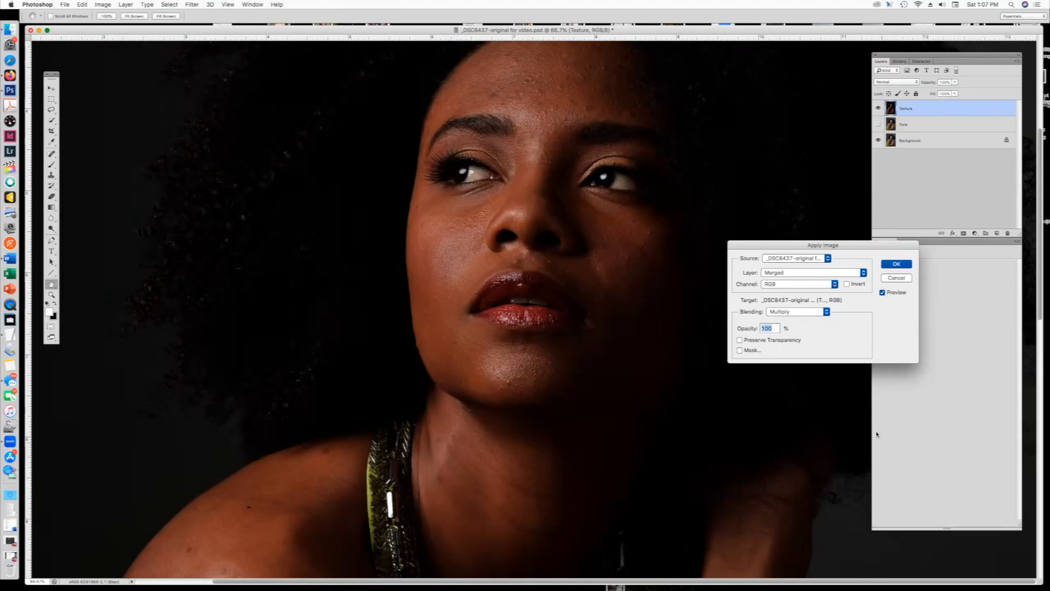
click(851, 273)
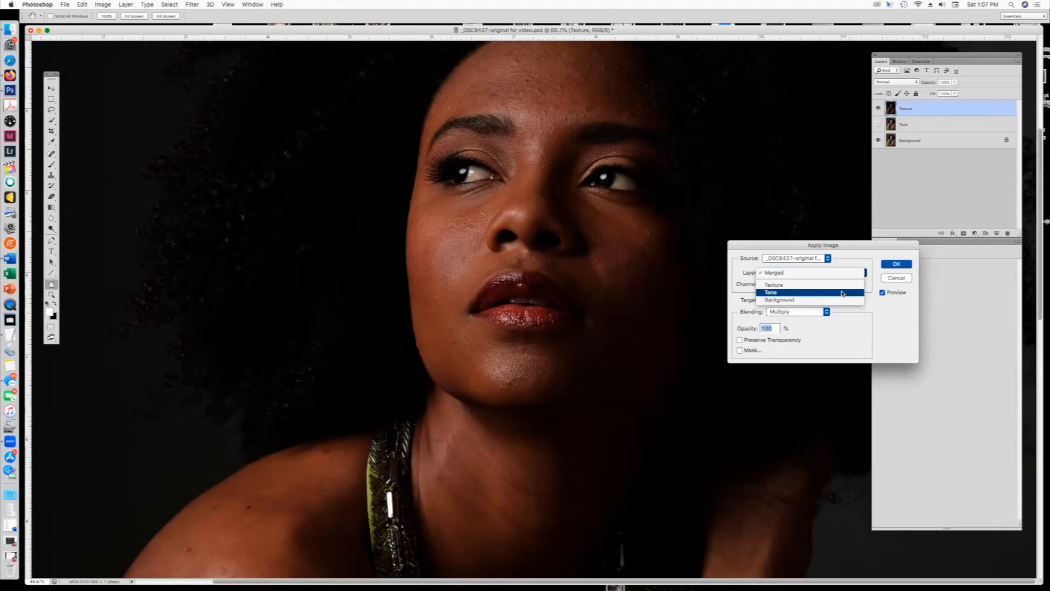
click(841, 294)
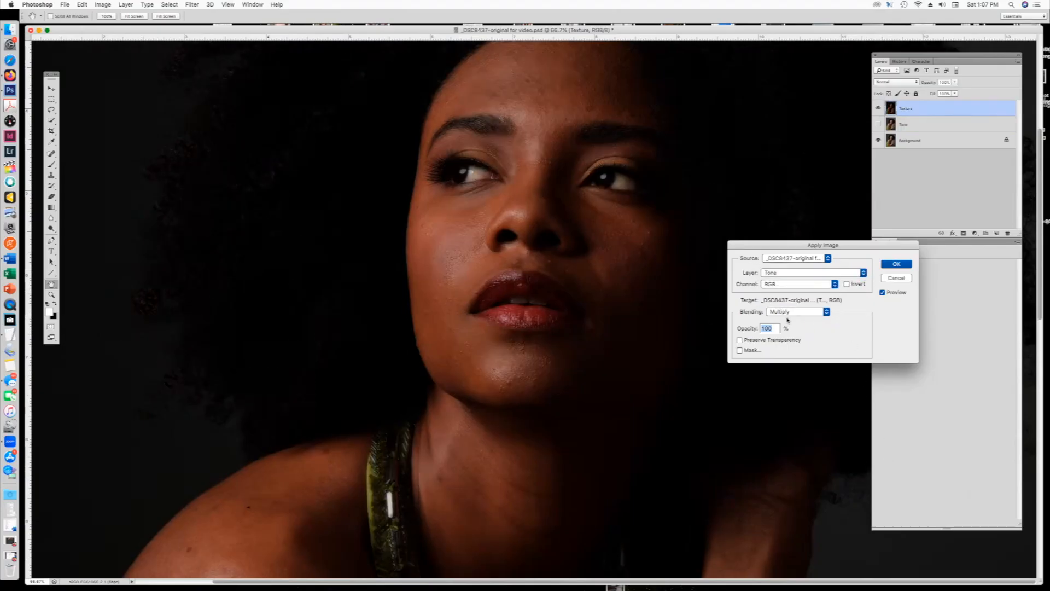
click(826, 313)
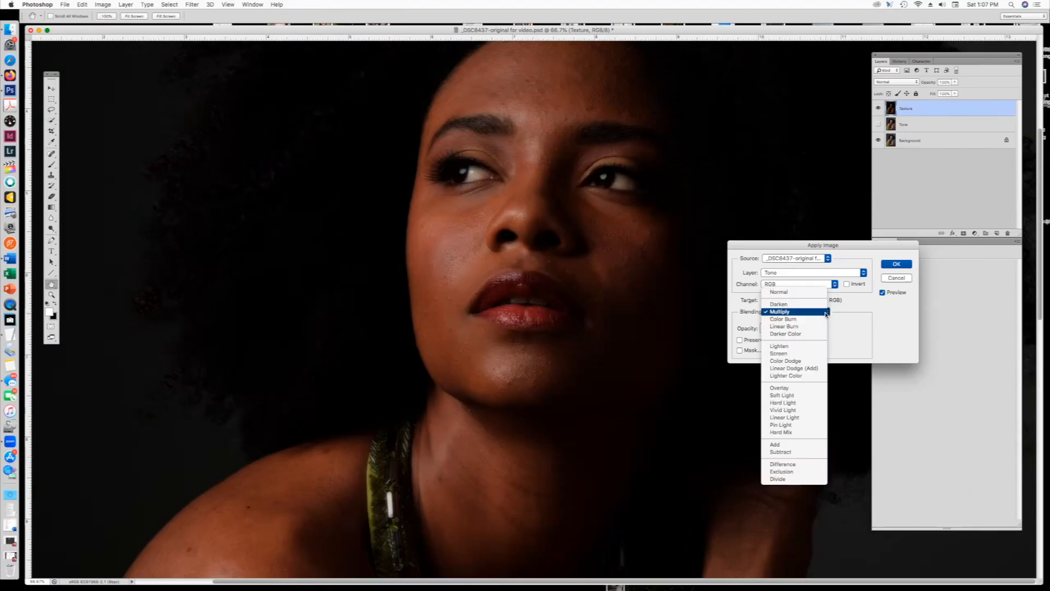
click(787, 452)
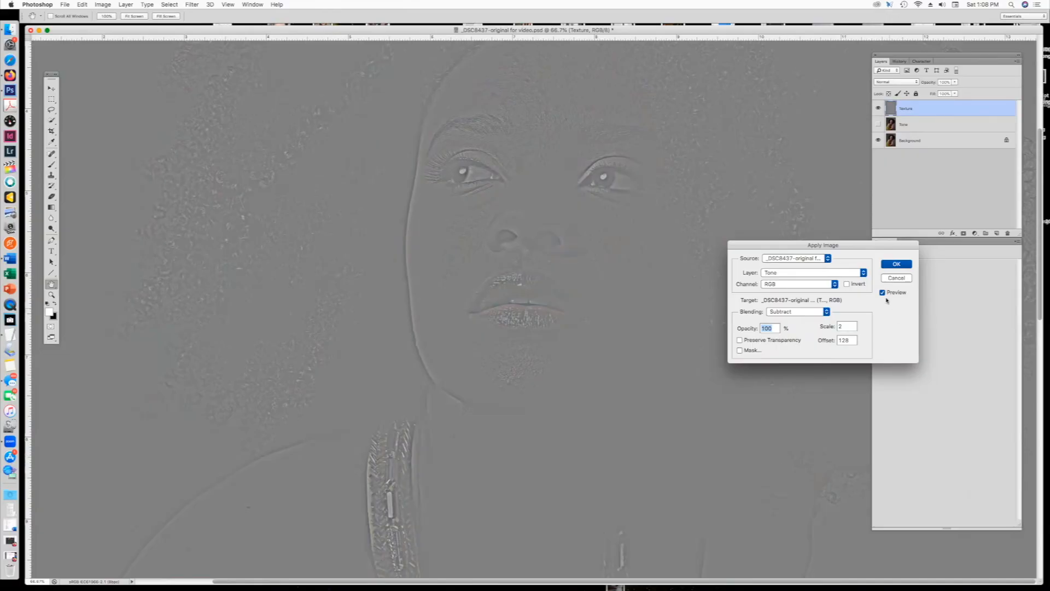
click(895, 264)
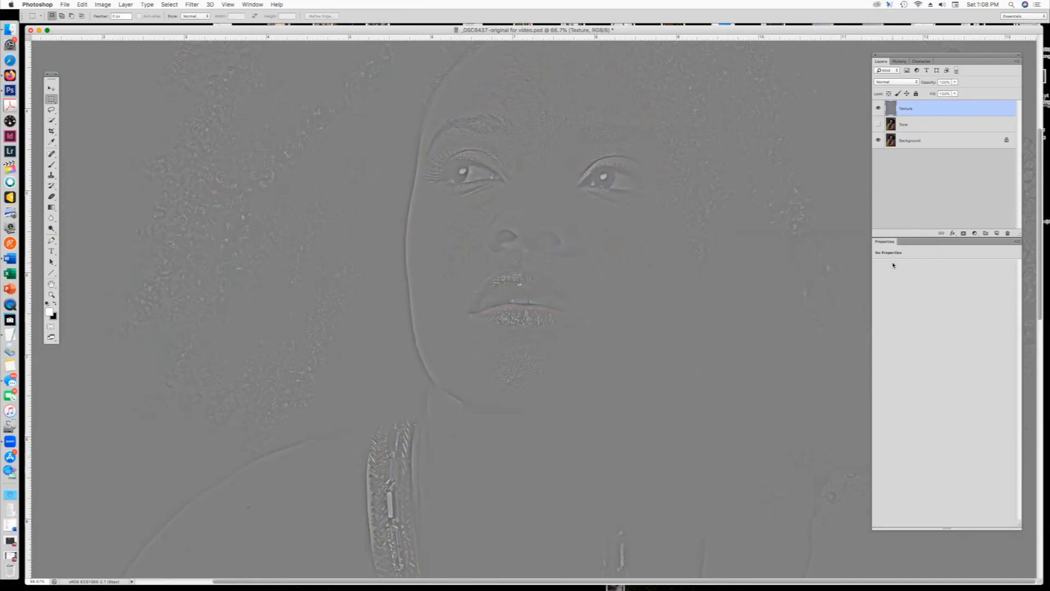
- Set the Texture layer's blend mode to Linear Light and show the Tone layer beneath it
click(917, 82)
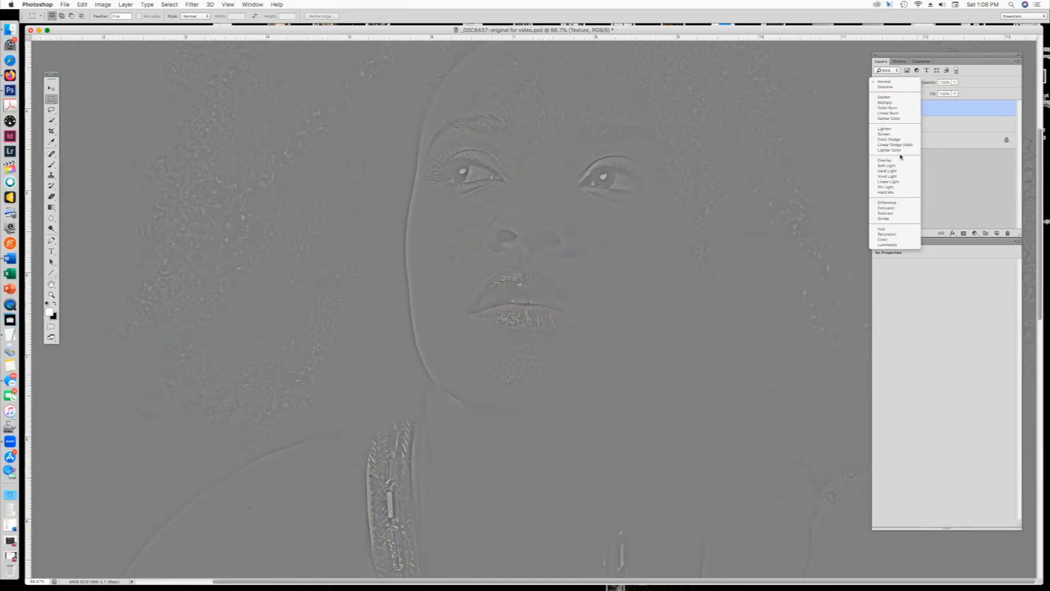
click(897, 182)
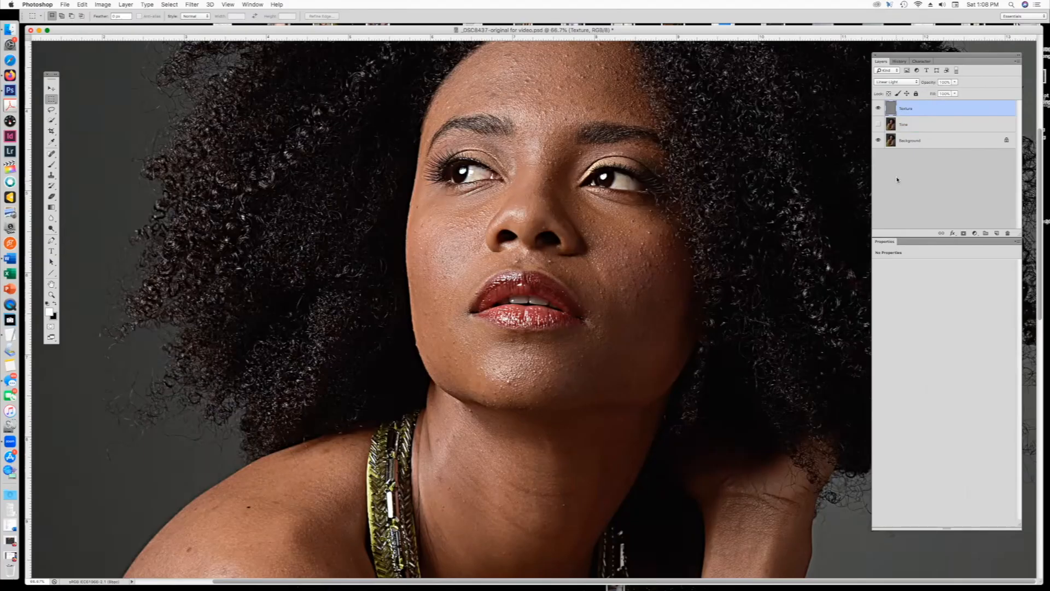
click(877, 125)
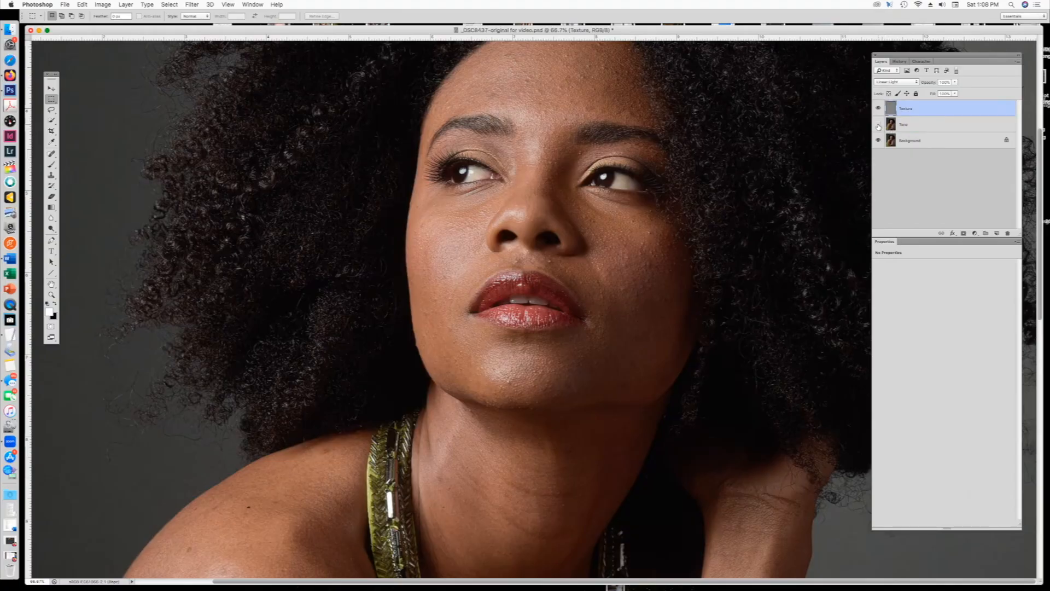
click(878, 125)
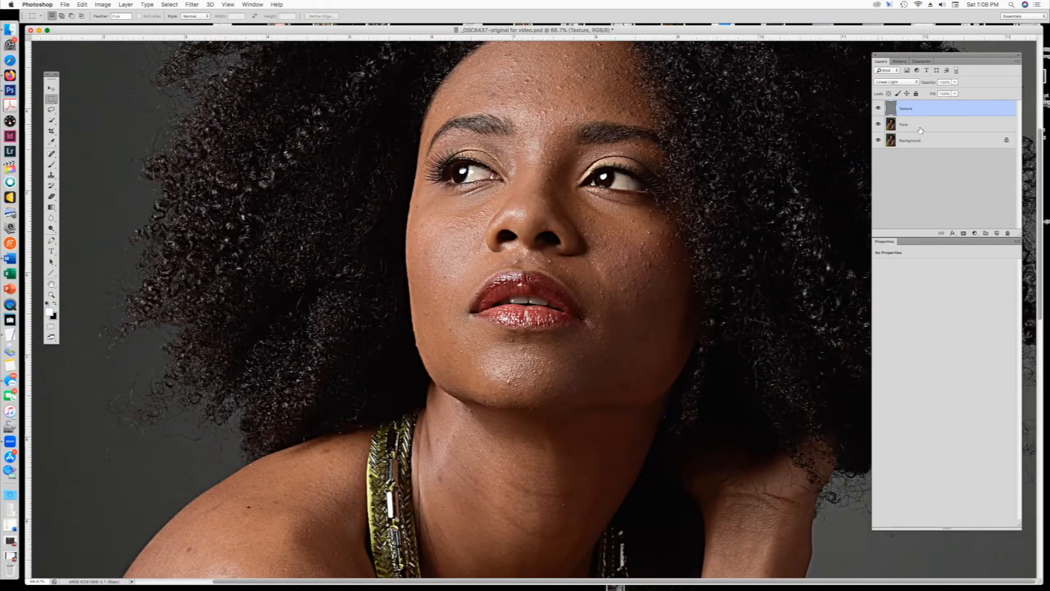
click(879, 110)
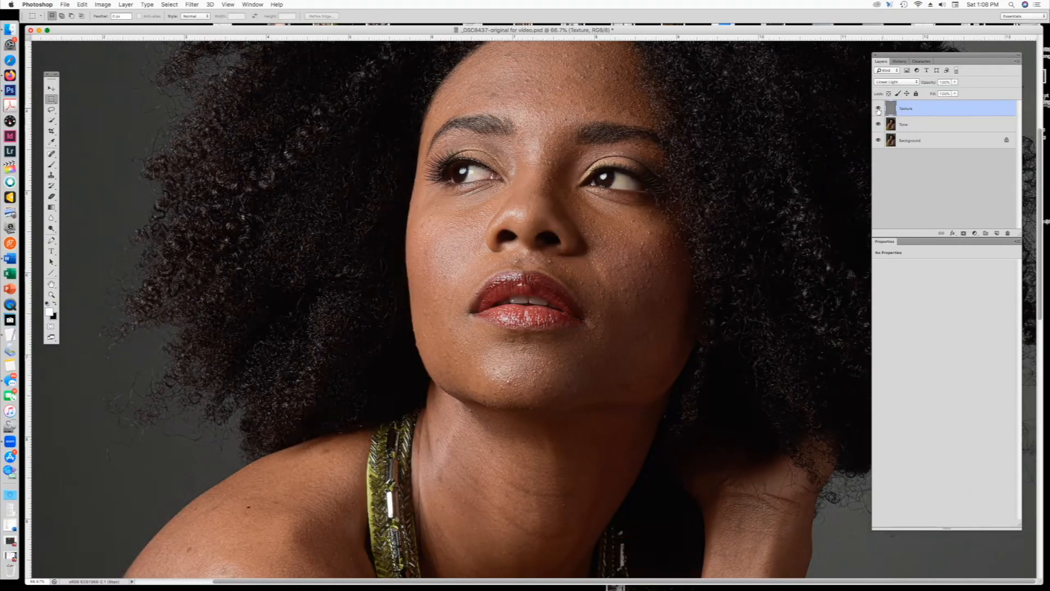
click(878, 109)
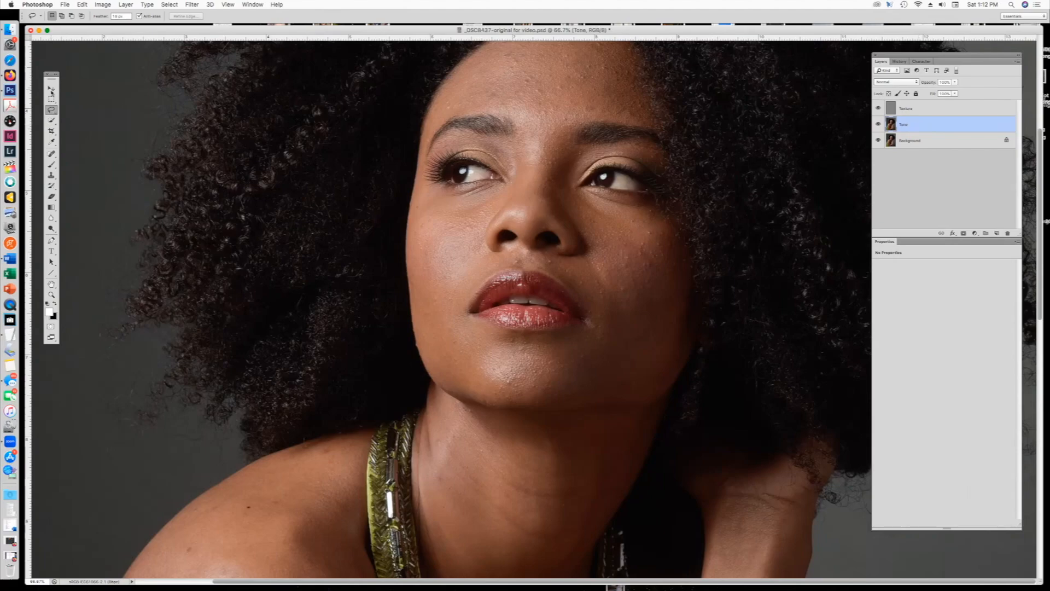
- Lasso the shiny cheek area beside the nose and below the eye on the Tone layer
mouse_move(481, 230)
mouse_down()
mouse_move(432, 227)
mouse_move(423, 275)
mouse_move(439, 286)
mouse_move(462, 280)
mouse_move(489, 251)
mouse_move(473, 225)
mouse_up()
mouse_move(523, 117)
mouse_down()
mouse_move(523, 179)
mouse_move(565, 149)
mouse_move(574, 126)
mouse_move(527, 117)
mouse_up()
click(532, 146)
mouse_move(478, 356)
mouse_down()
mouse_move(492, 385)
mouse_move(553, 365)
mouse_move(509, 345)
mouse_move(463, 354)
mouse_up()
click(465, 273)
drag(453, 261, 462, 266)
click(169, 5)
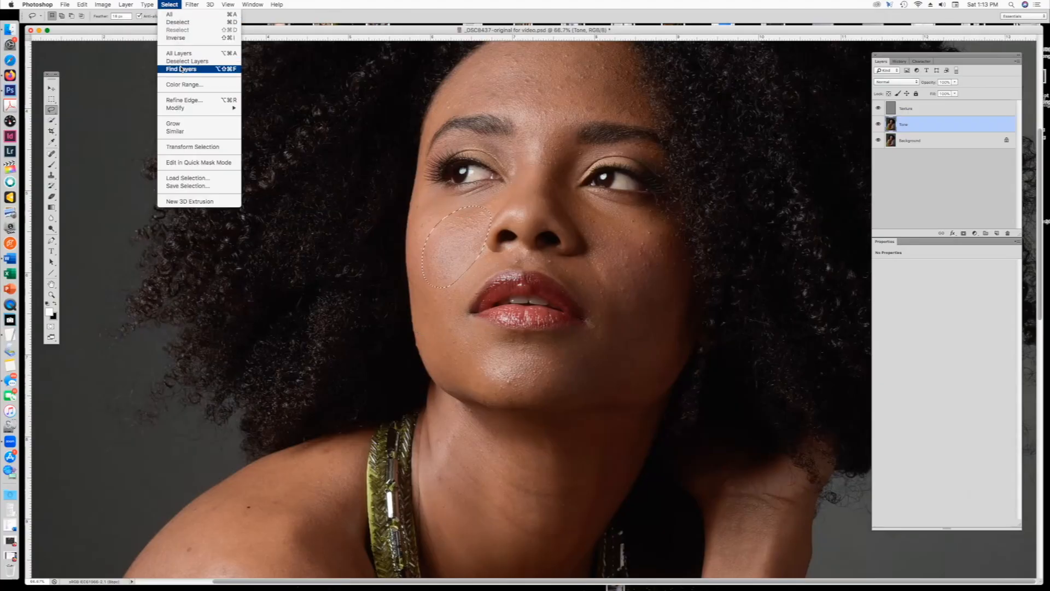
click(181, 100)
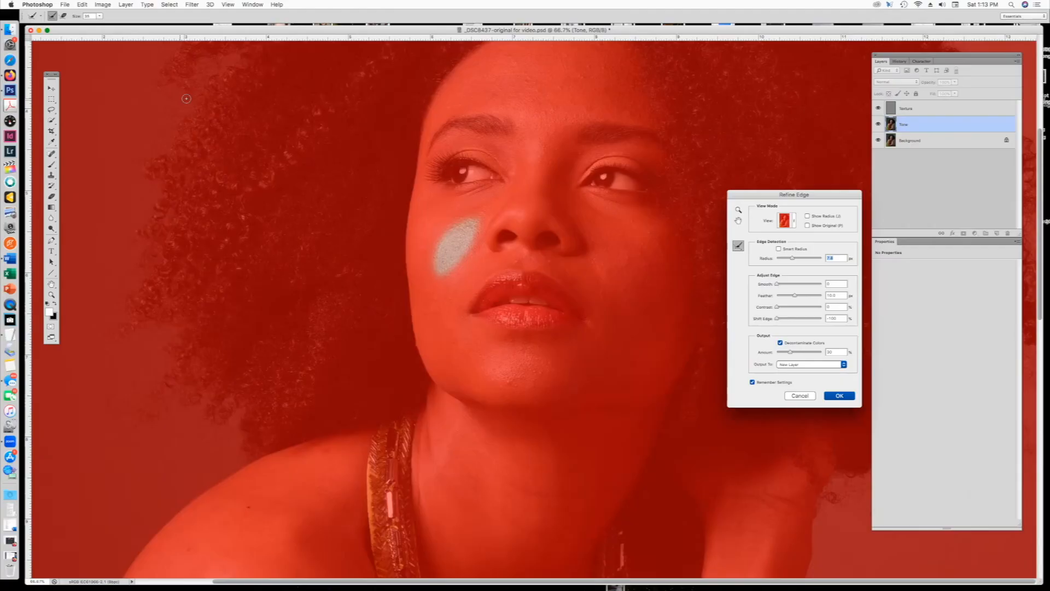
mouse_move(796, 297)
mouse_down()
mouse_move(819, 297)
mouse_move(796, 296)
mouse_up()
click(812, 364)
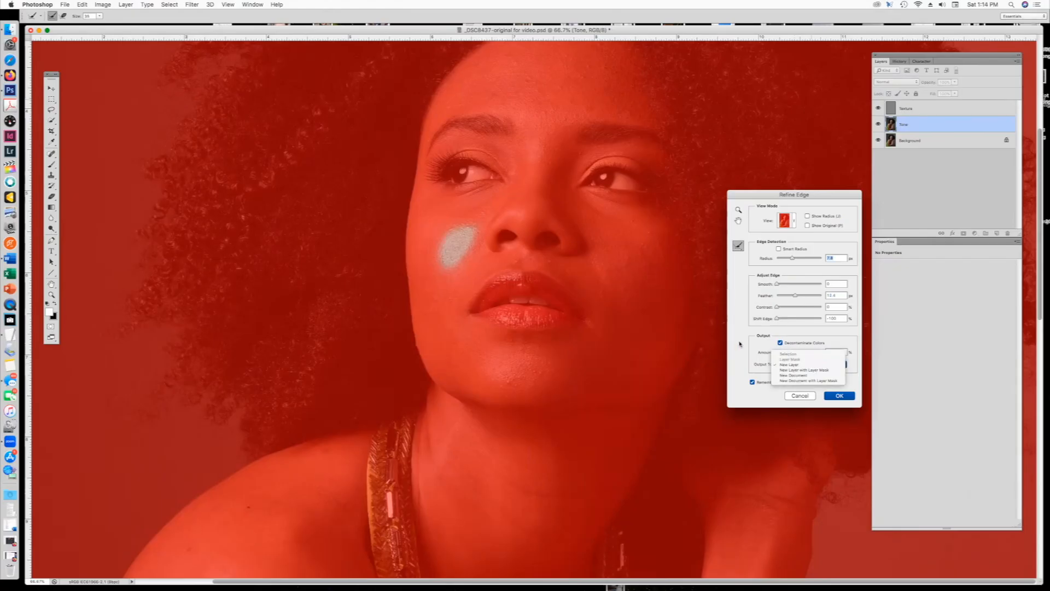
click(788, 391)
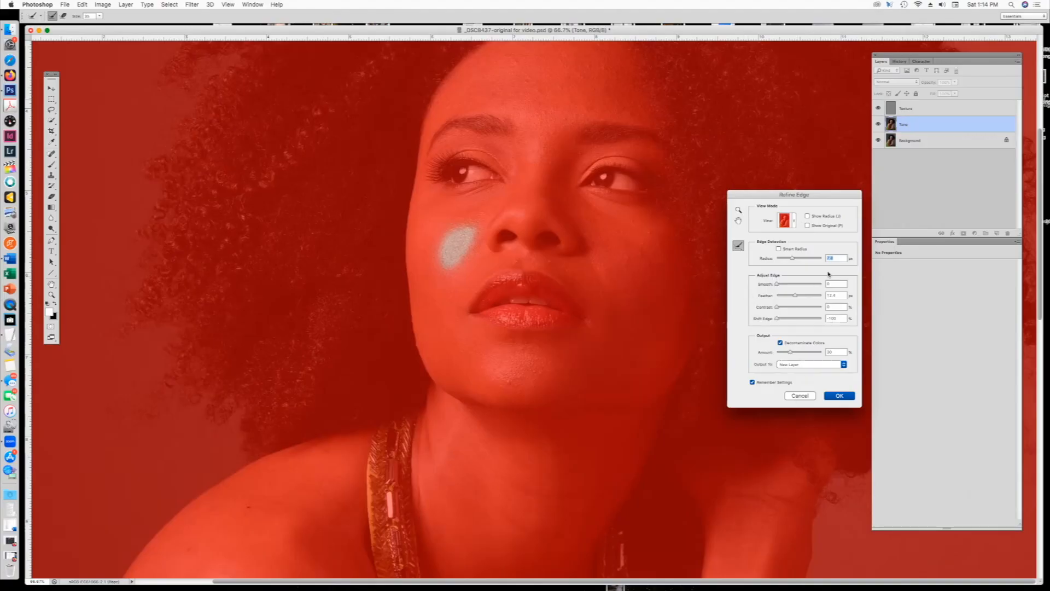
drag(795, 295, 796, 296)
click(799, 397)
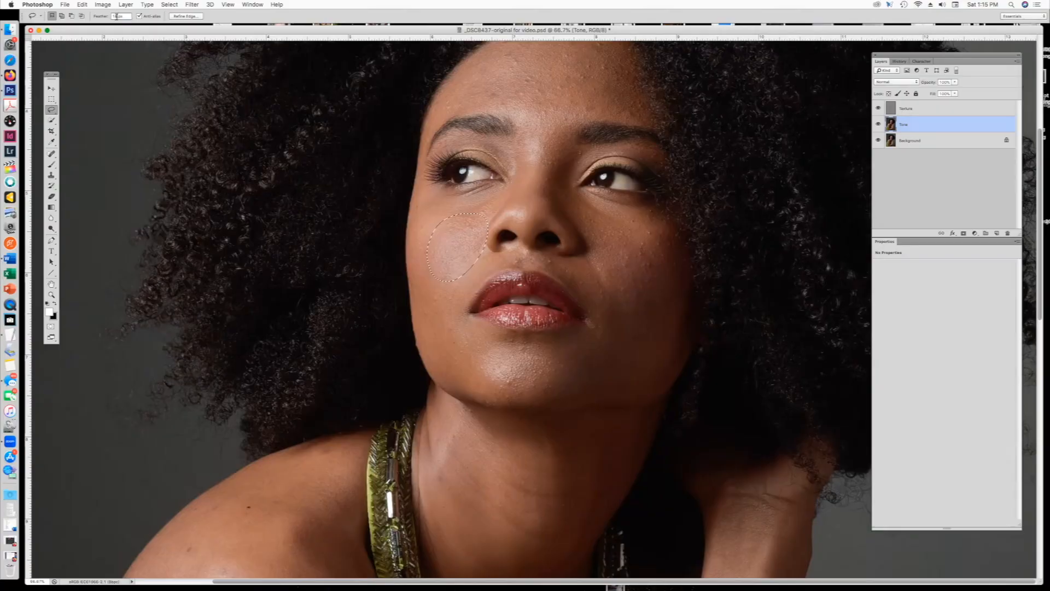
- Set the Lasso tool's feather to 12.5 px
drag(115, 16, 110, 19)
text(12.5)
key(Return)
- Apply a Gaussian Blur with a 20.4-pixel radius to the cheek selection on the Tone layer and deselect it
click(190, 4)
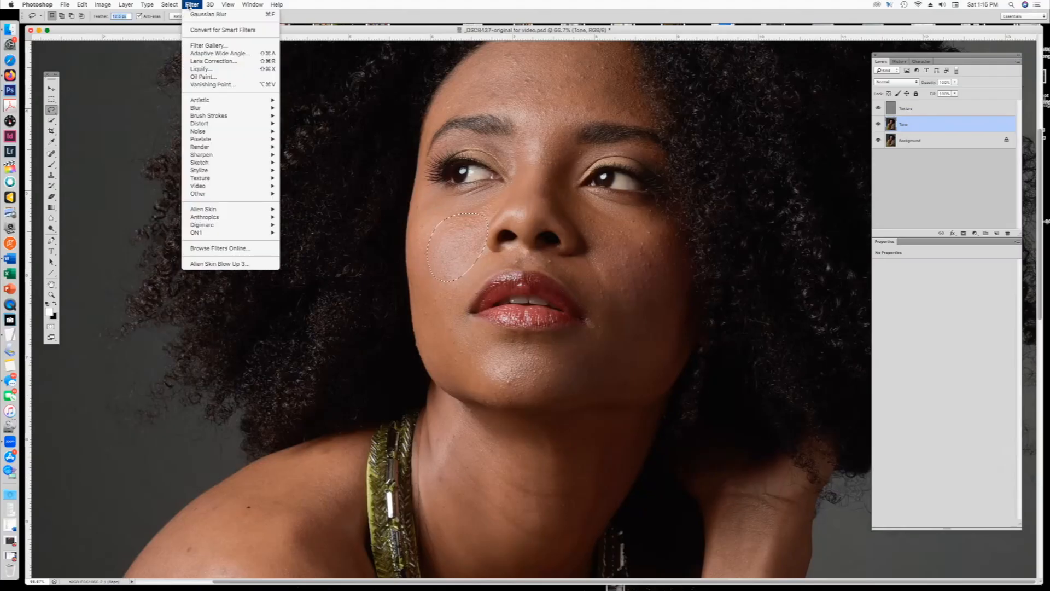
mouse_move(230, 108)
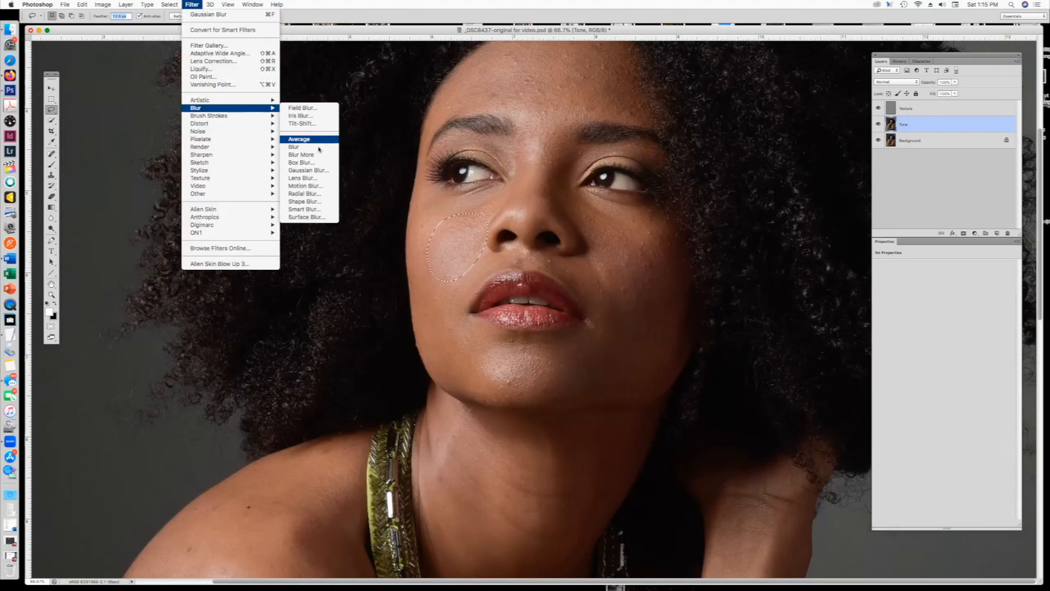
click(321, 174)
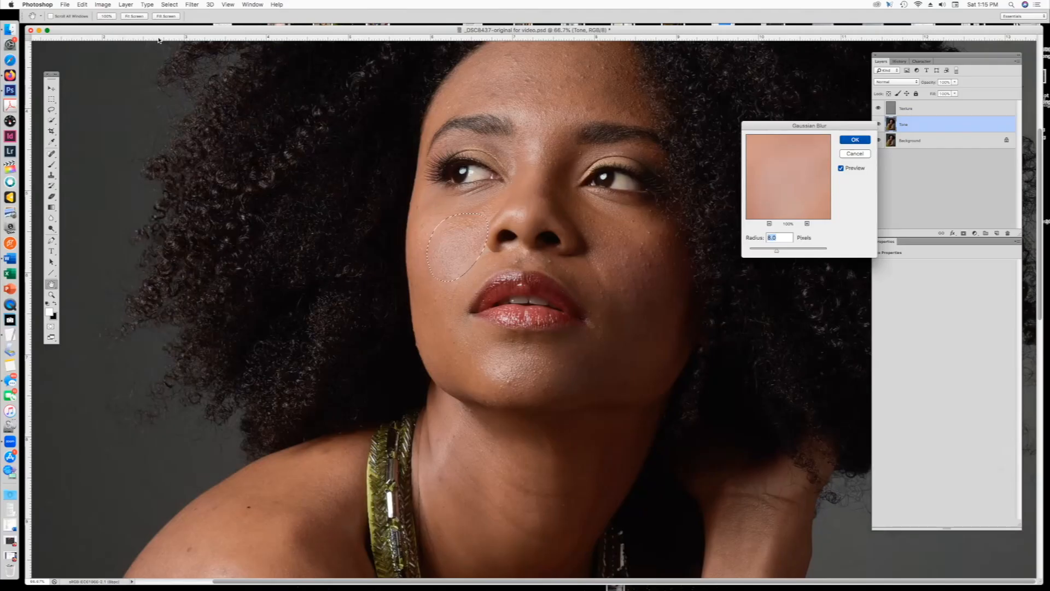
mouse_move(777, 252)
mouse_down()
mouse_move(804, 252)
mouse_move(757, 252)
mouse_move(769, 253)
mouse_up()
mouse_move(769, 253)
mouse_down()
mouse_move(803, 252)
mouse_move(759, 255)
mouse_move(784, 252)
mouse_up()
mouse_move(784, 252)
mouse_down()
mouse_move(744, 250)
mouse_move(785, 251)
mouse_up()
click(856, 140)
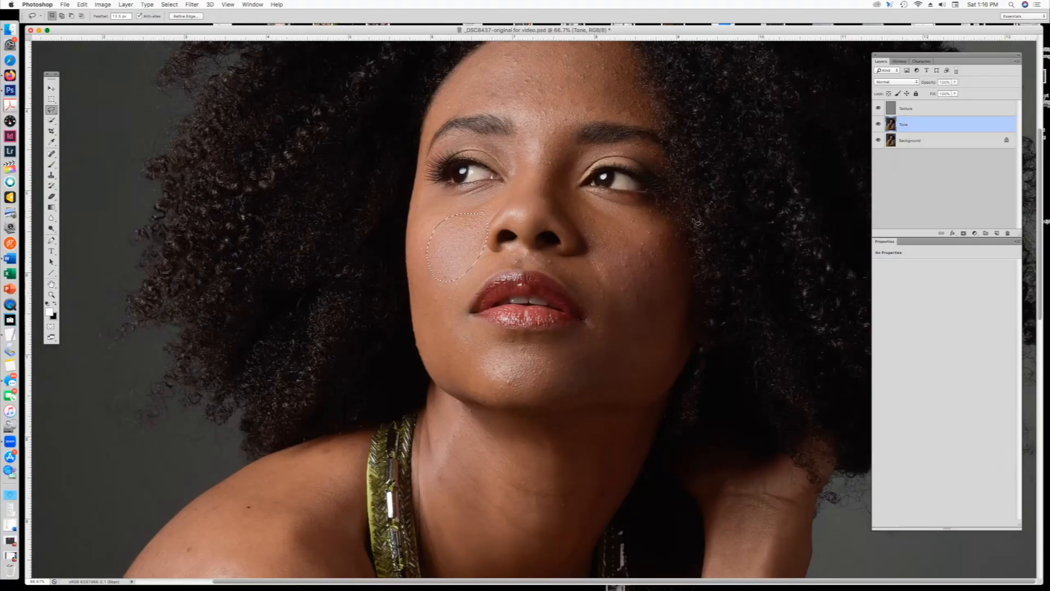
key(super+d)
- Lasso the forehead area between the brows on the Tone layer, apply a 30.3-pixel Gaussian Blur to it and deselect
mouse_move(563, 103)
mouse_down()
mouse_move(512, 112)
mouse_move(532, 140)
mouse_up()
click(192, 4)
mouse_move(207, 109)
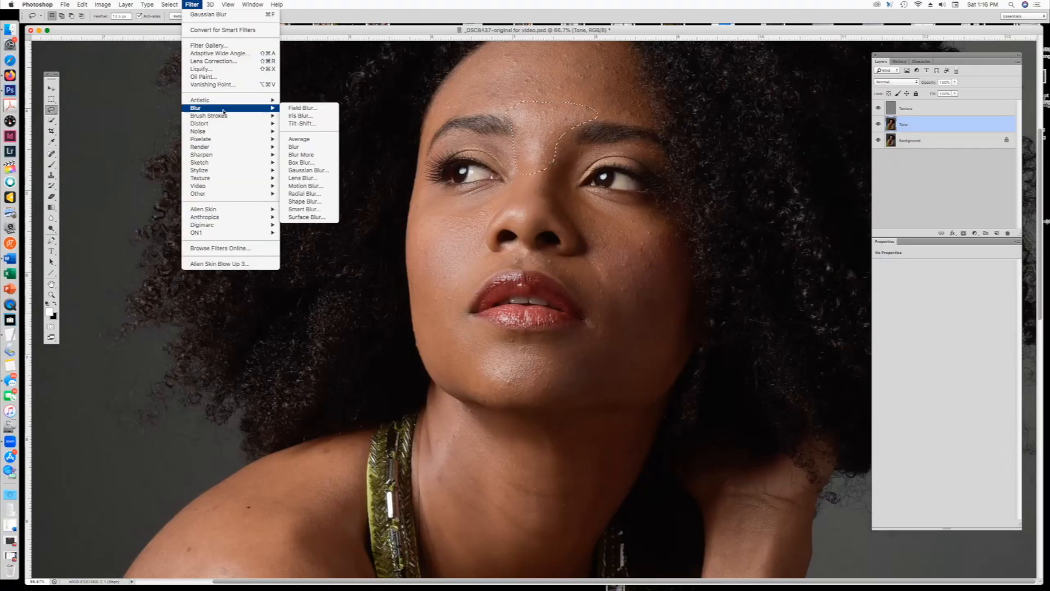
click(308, 170)
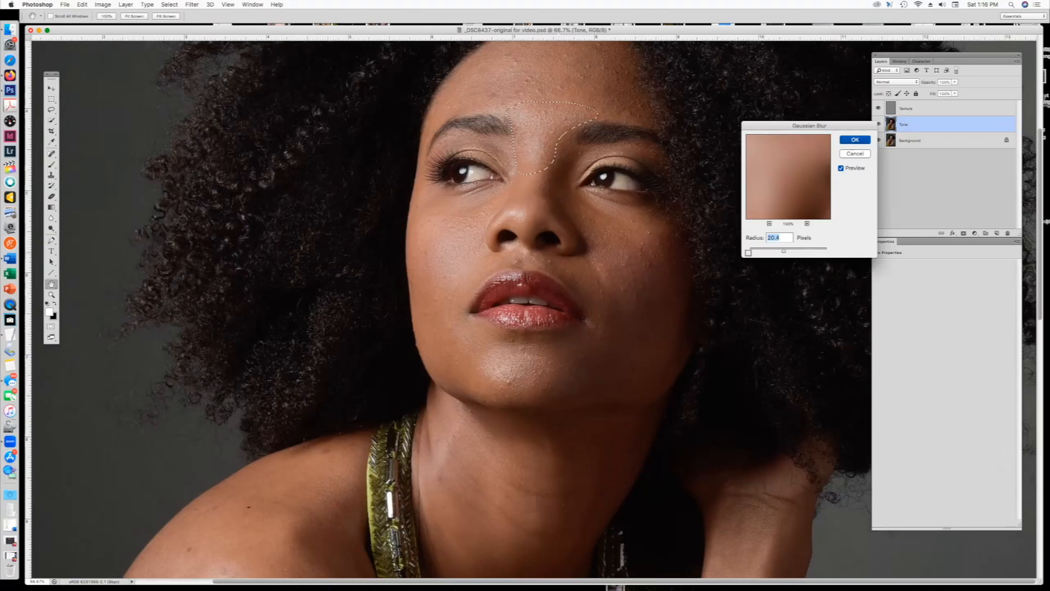
drag(786, 251, 787, 252)
drag(787, 252, 784, 252)
click(846, 141)
key(super+d)
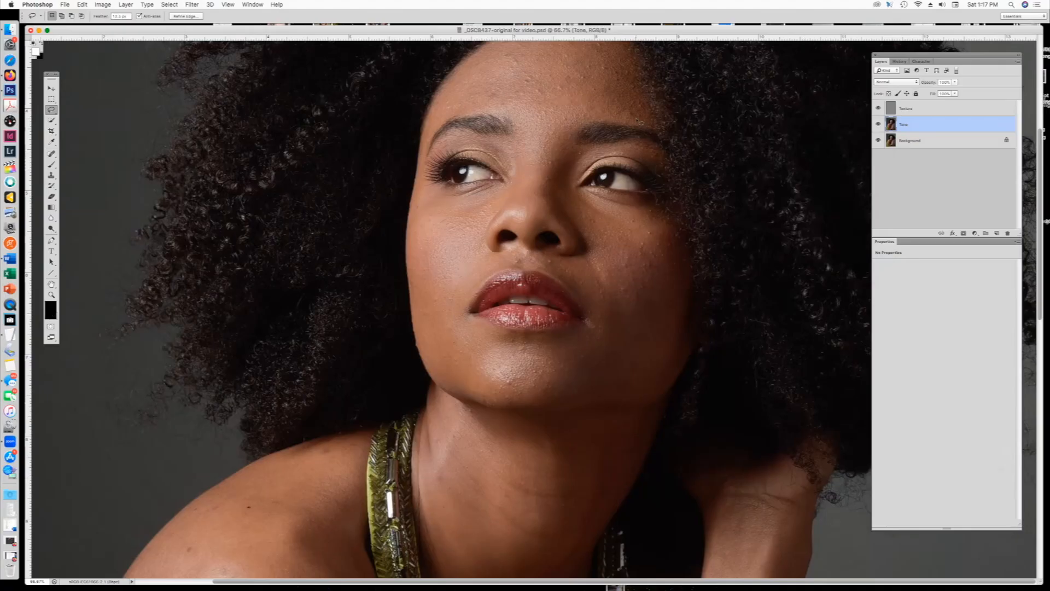
- Lasso the shiny chin area below the lips, apply a Gaussian Blur with a 24.7-pixel radius and deselect it
mouse_move(541, 344)
mouse_down()
mouse_move(502, 341)
mouse_move(475, 358)
mouse_up()
mouse_move(521, 397)
mouse_down()
mouse_move(565, 386)
mouse_move(570, 360)
mouse_move(541, 343)
mouse_up()
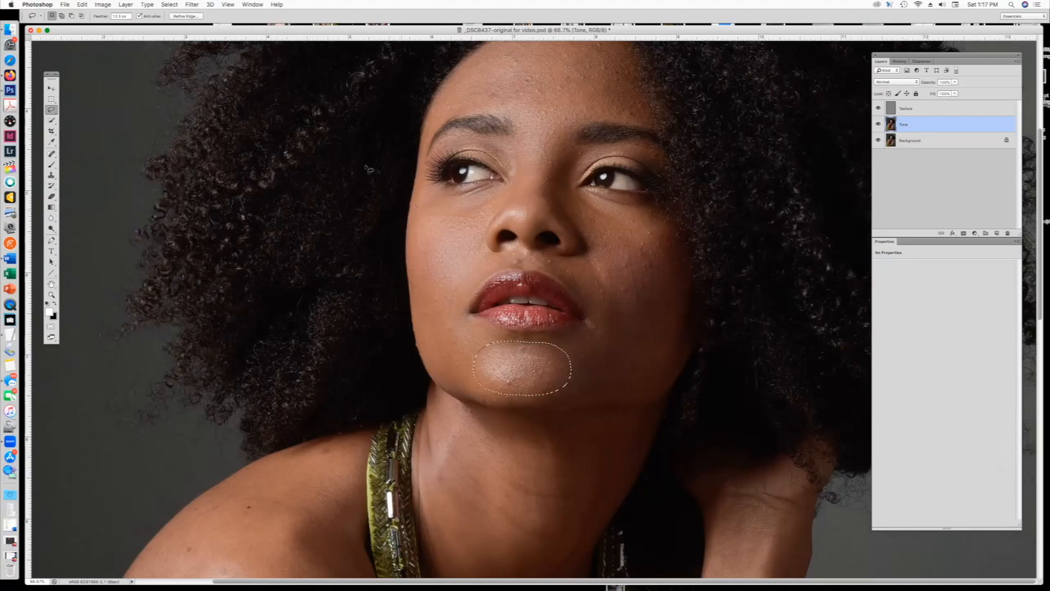
click(192, 4)
mouse_move(209, 111)
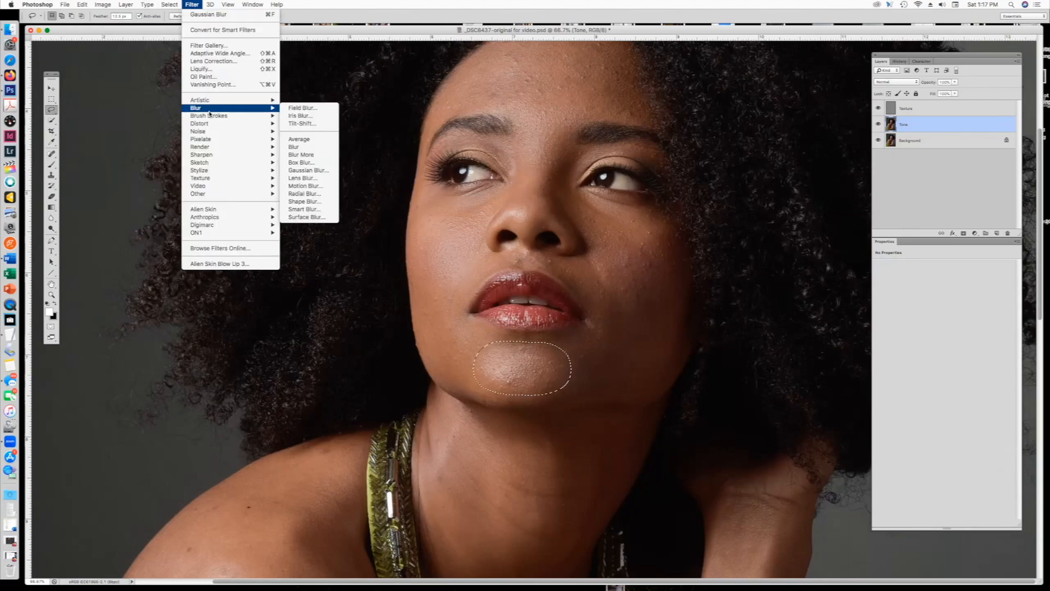
click(306, 171)
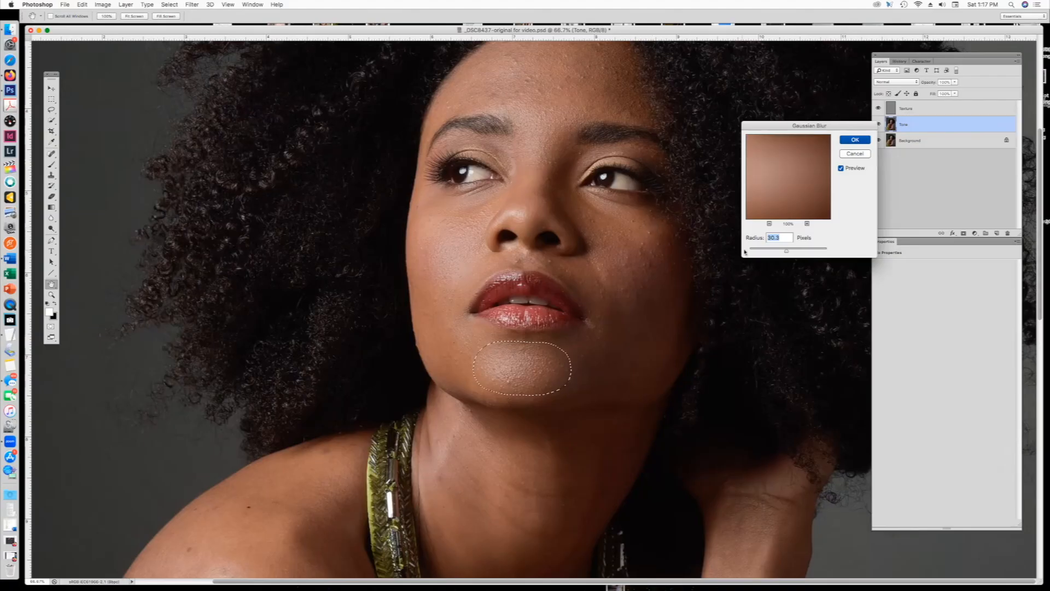
drag(785, 251, 776, 253)
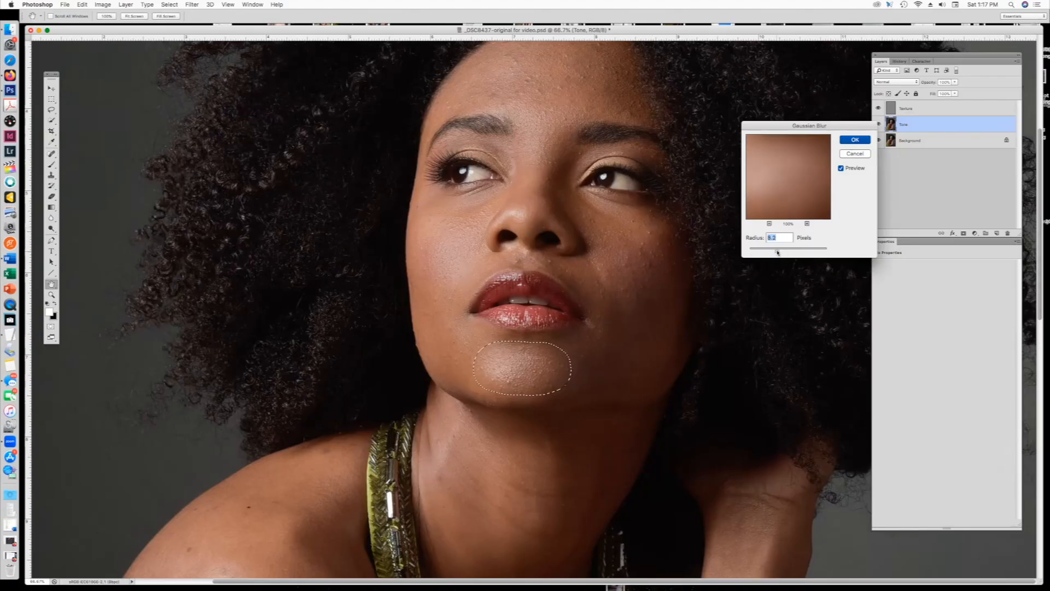
drag(777, 252, 785, 252)
drag(786, 252, 785, 252)
click(852, 140)
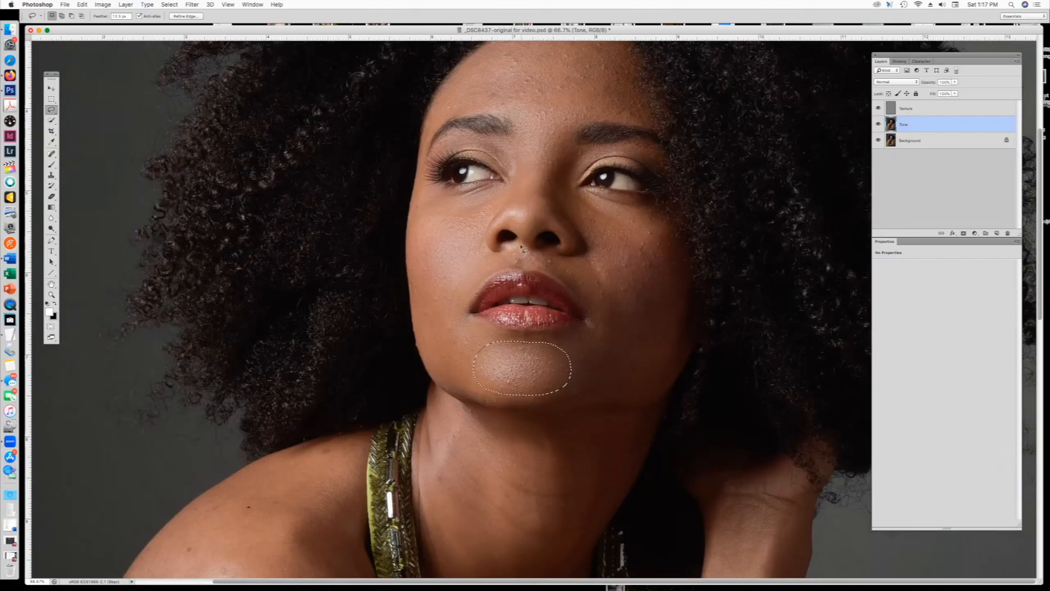
key(super+d)
- Lasso the skin between the nose and upper lip, apply an 8.9-pixel Gaussian Blur and deselect it
mouse_move(532, 266)
mouse_down()
mouse_move(558, 269)
mouse_move(523, 248)
mouse_move(501, 255)
mouse_up()
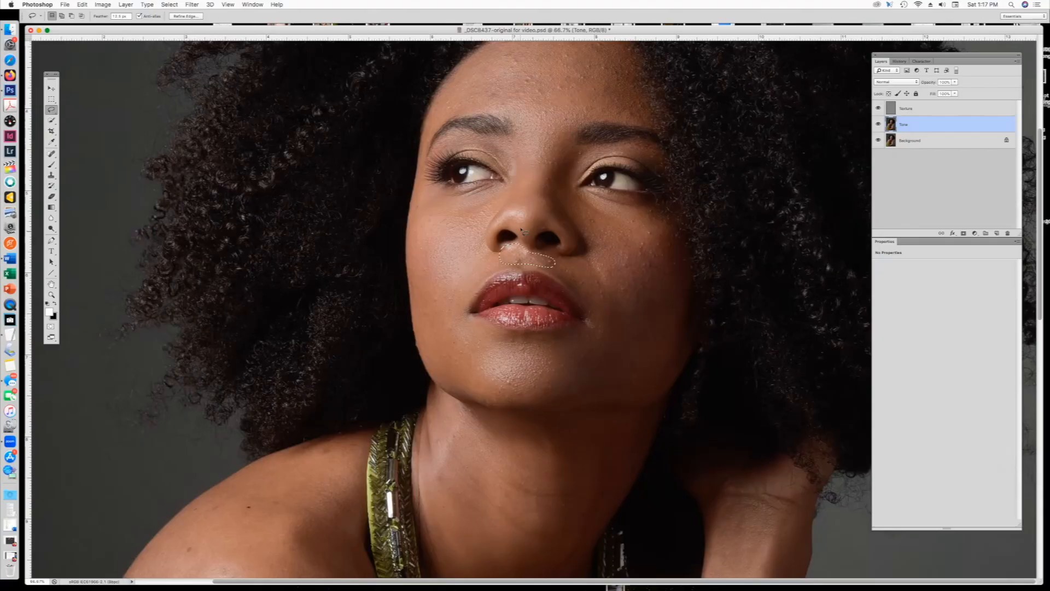
click(192, 4)
mouse_move(209, 109)
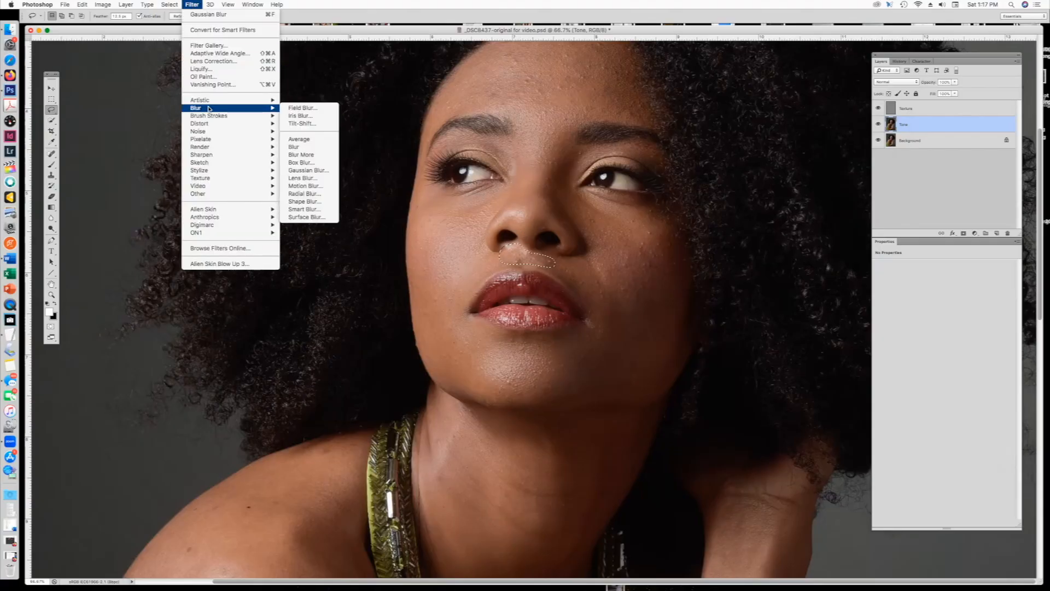
click(307, 170)
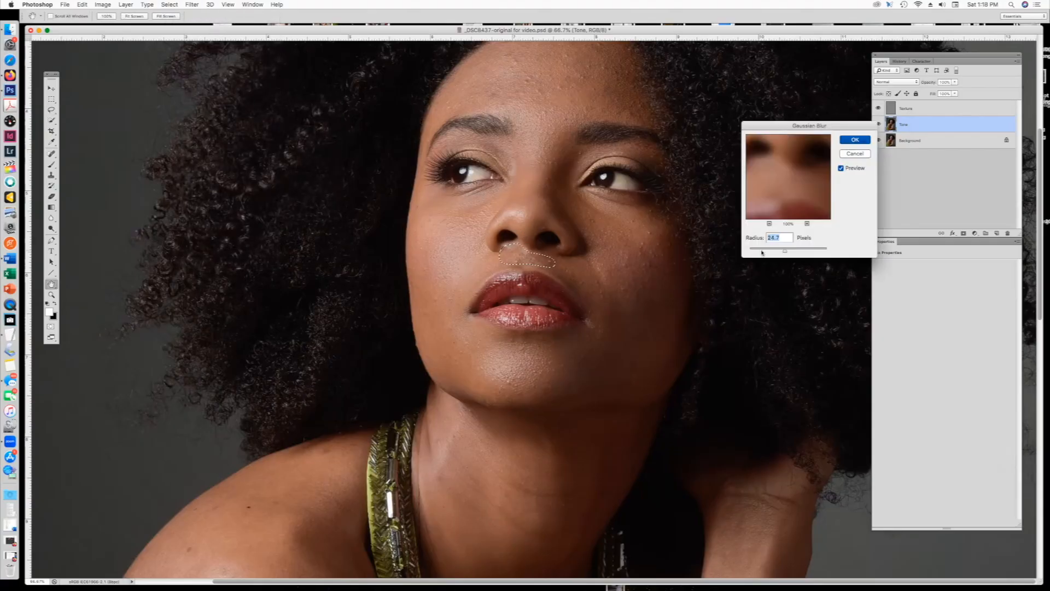
drag(786, 251, 779, 254)
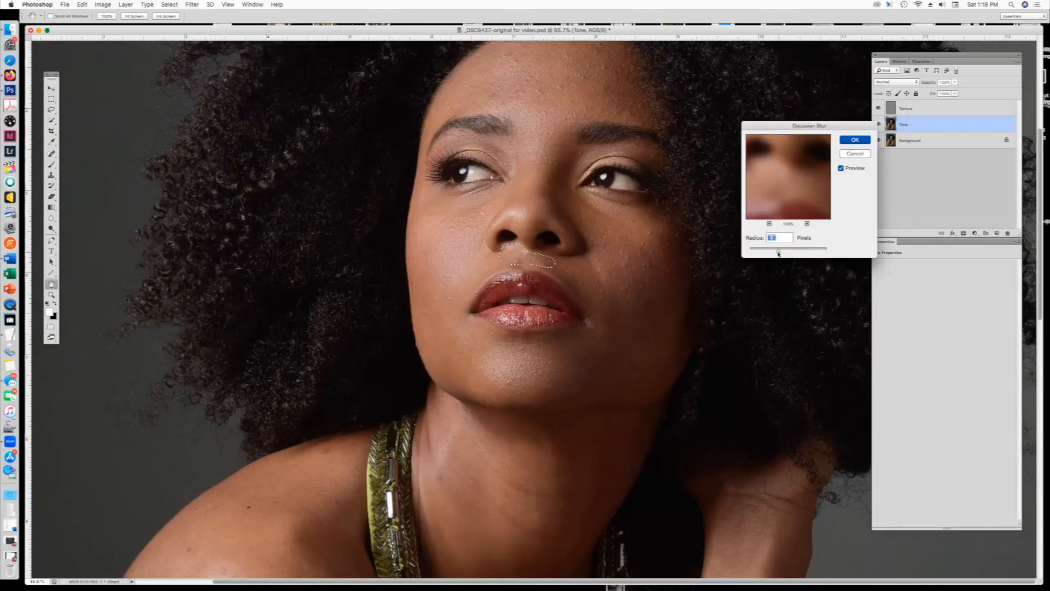
click(855, 140)
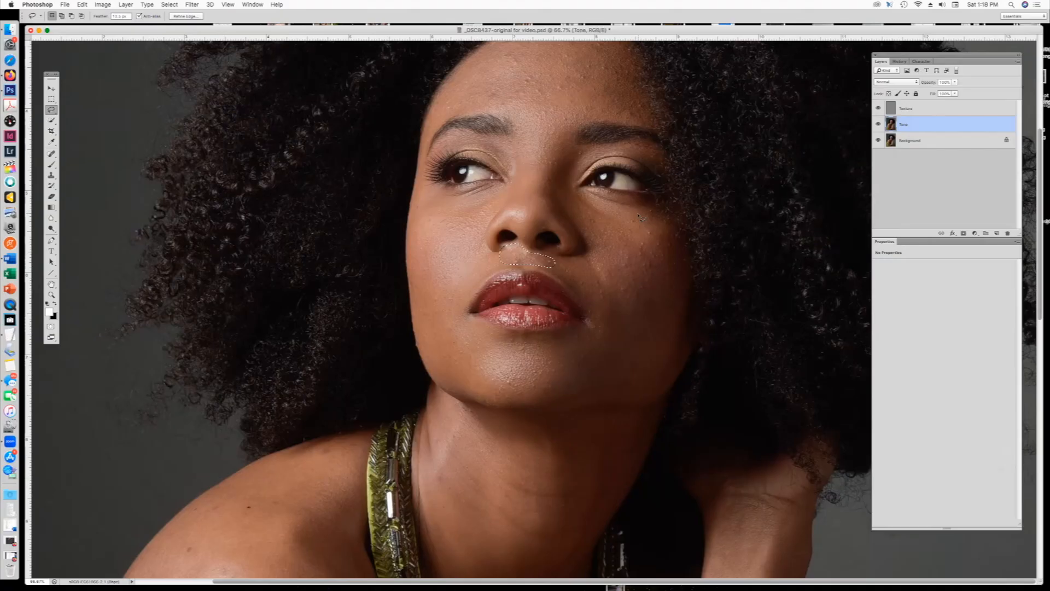
key(super+d)
- Lasso the lit cheek from below the eye to beside the mouth, blur it with a slightly larger Gaussian Blur radius and deselect
mouse_move(481, 245)
mouse_down()
mouse_move(438, 232)
mouse_move(422, 276)
mouse_move(432, 303)
mouse_move(450, 311)
mouse_move(483, 225)
mouse_up()
click(192, 4)
mouse_move(271, 109)
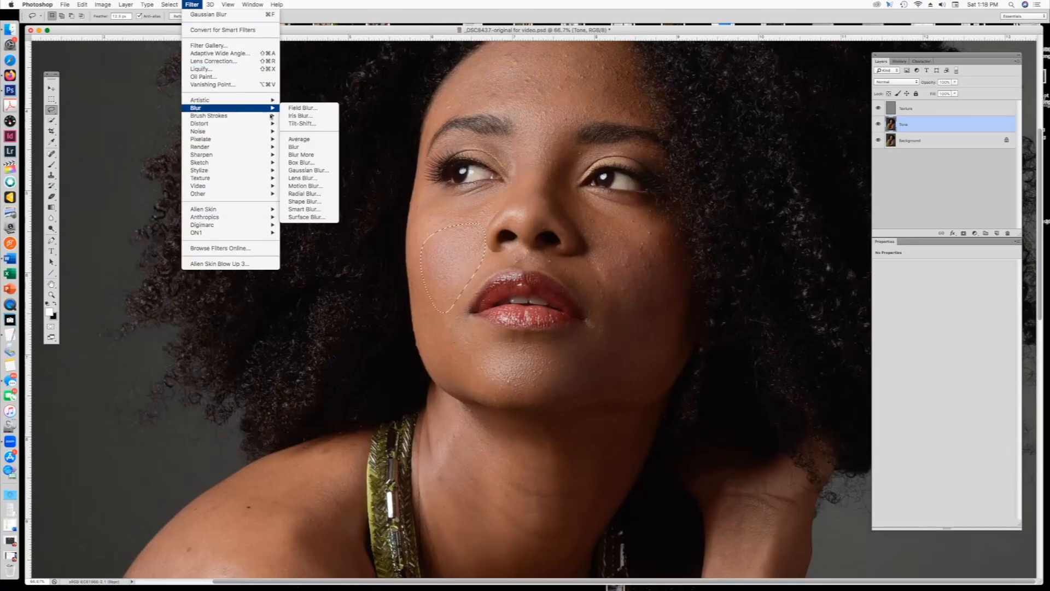
click(308, 170)
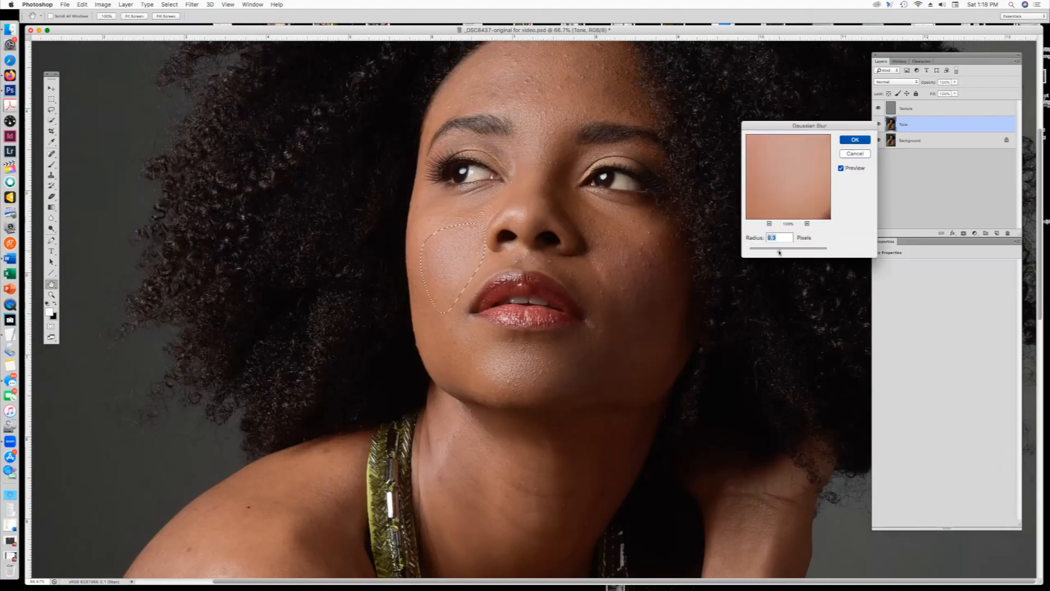
drag(779, 251, 781, 252)
click(855, 140)
key(ctrl+d)
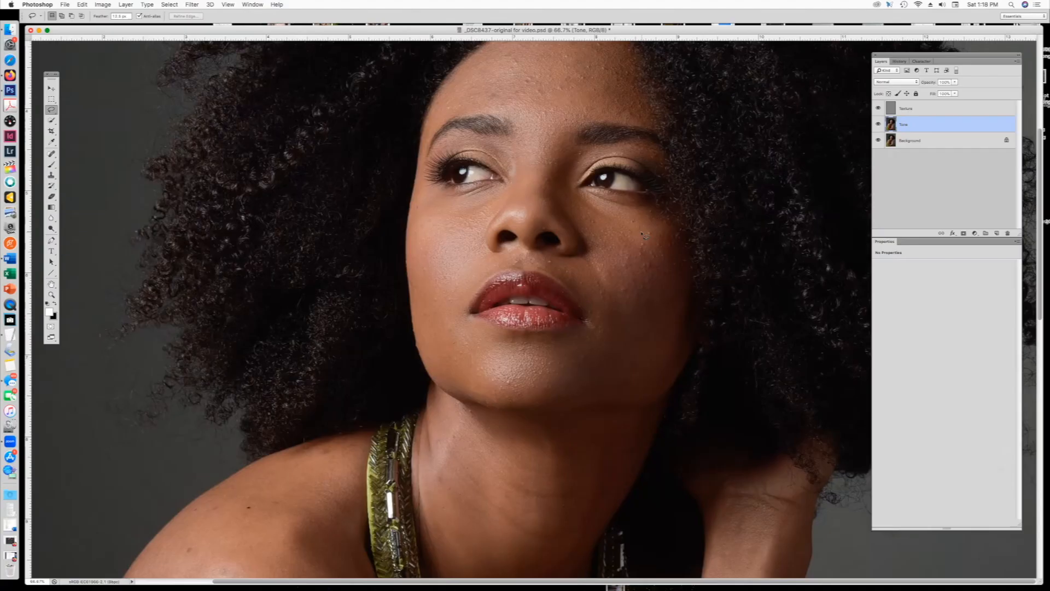
- Activate the Clone Stamp tool on the Texture layer and reduce the size of its Soft Round brush
scroll(643, 233, up, 1)
scroll(647, 233, up, 3)
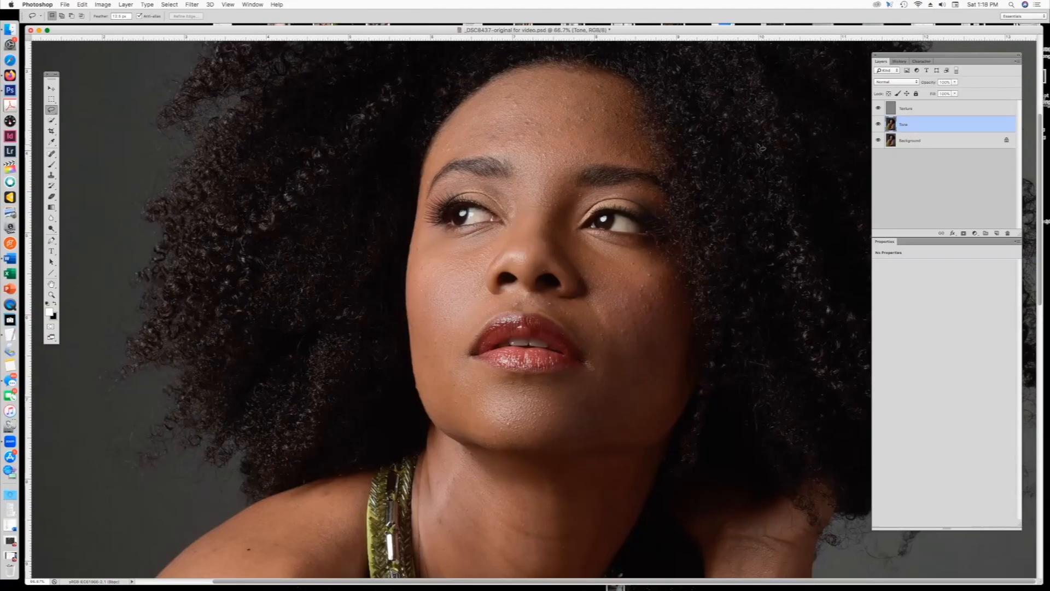
click(920, 110)
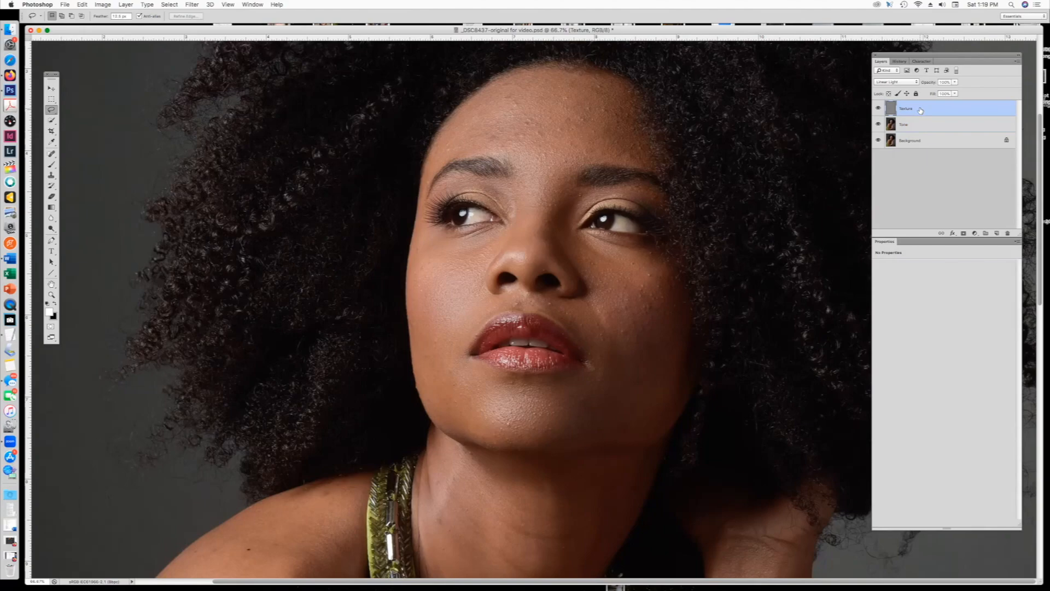
click(56, 173)
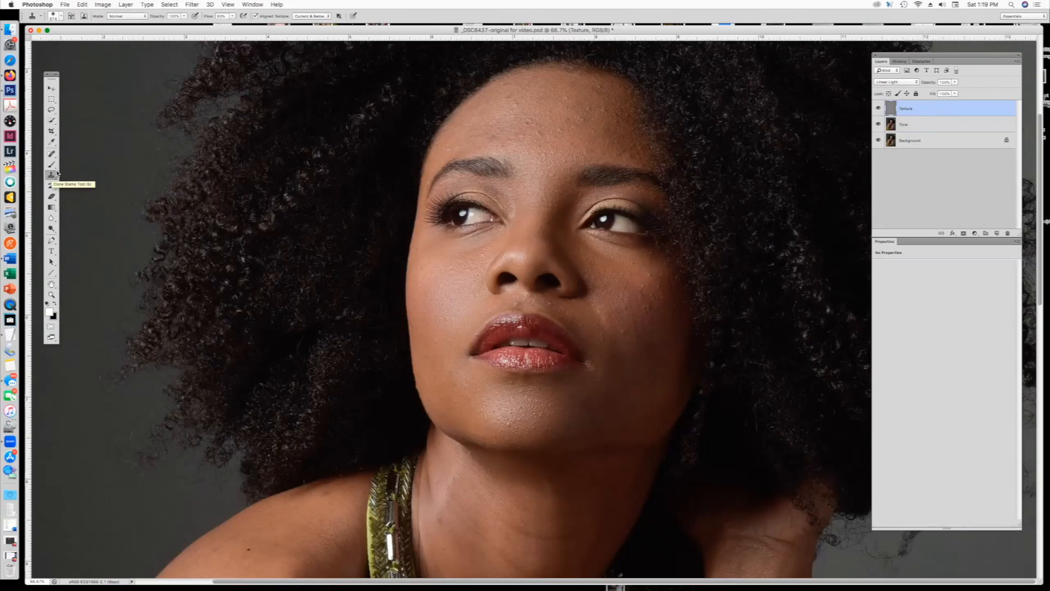
click(61, 16)
drag(103, 43, 63, 44)
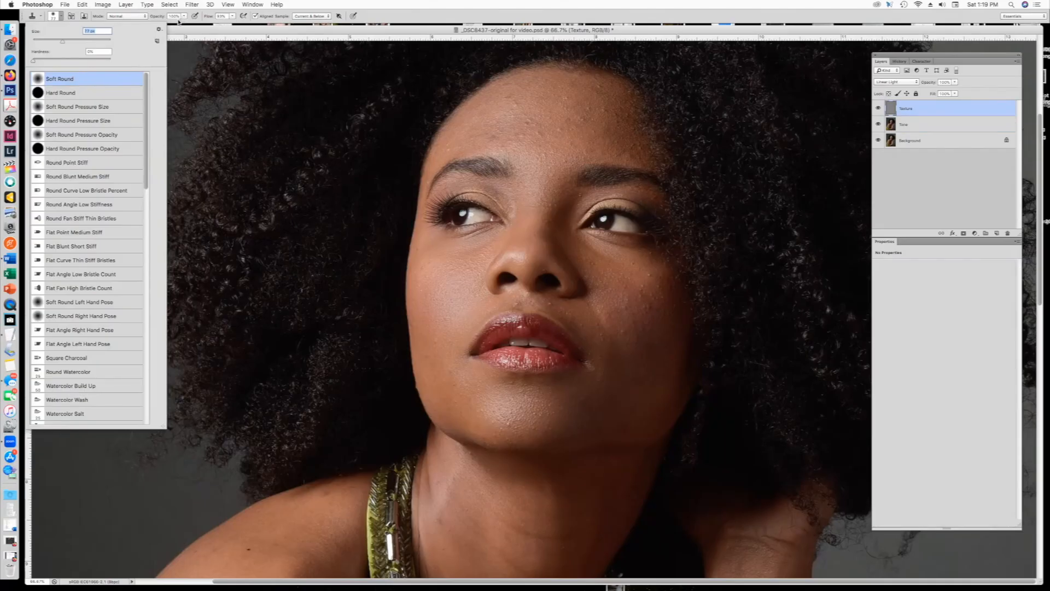
- Lower the Clone Stamp's opacity, set its flow to 100% and make it sample the Current Layer only
click(184, 17)
drag(179, 27, 159, 29)
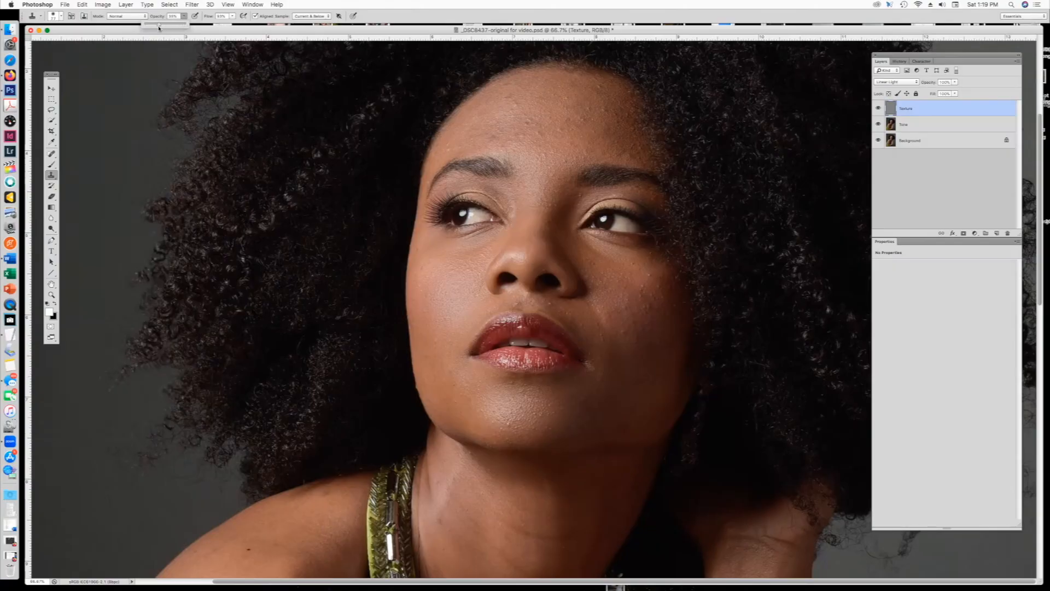
click(232, 16)
drag(234, 25, 240, 26)
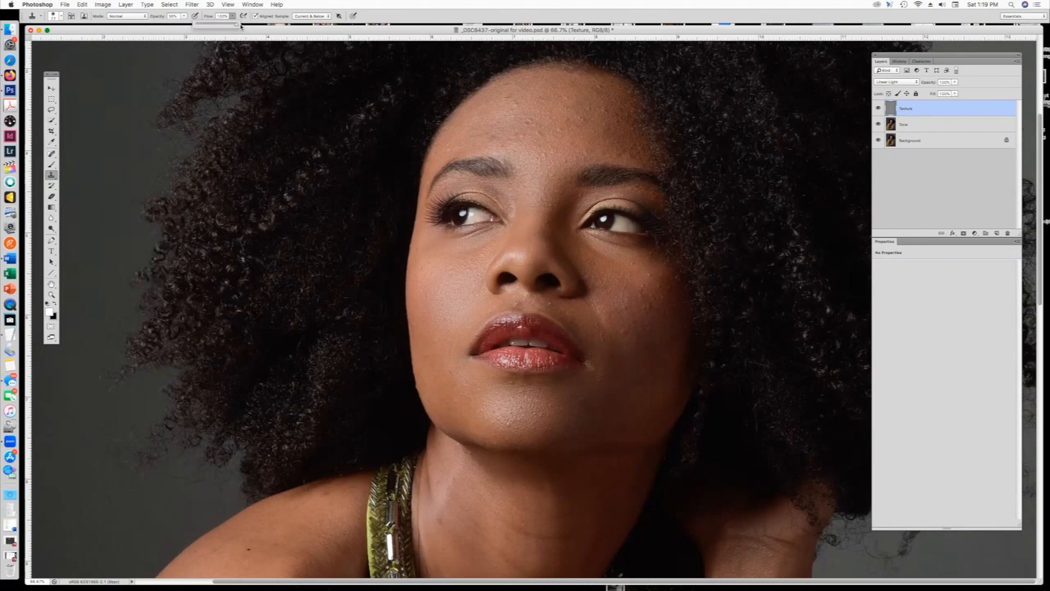
click(329, 17)
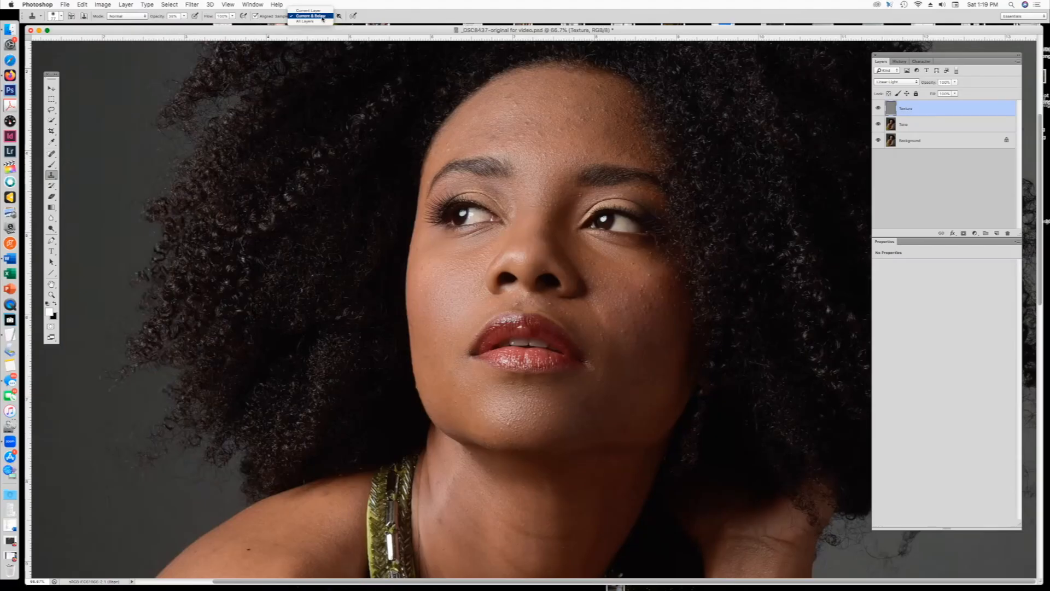
click(316, 11)
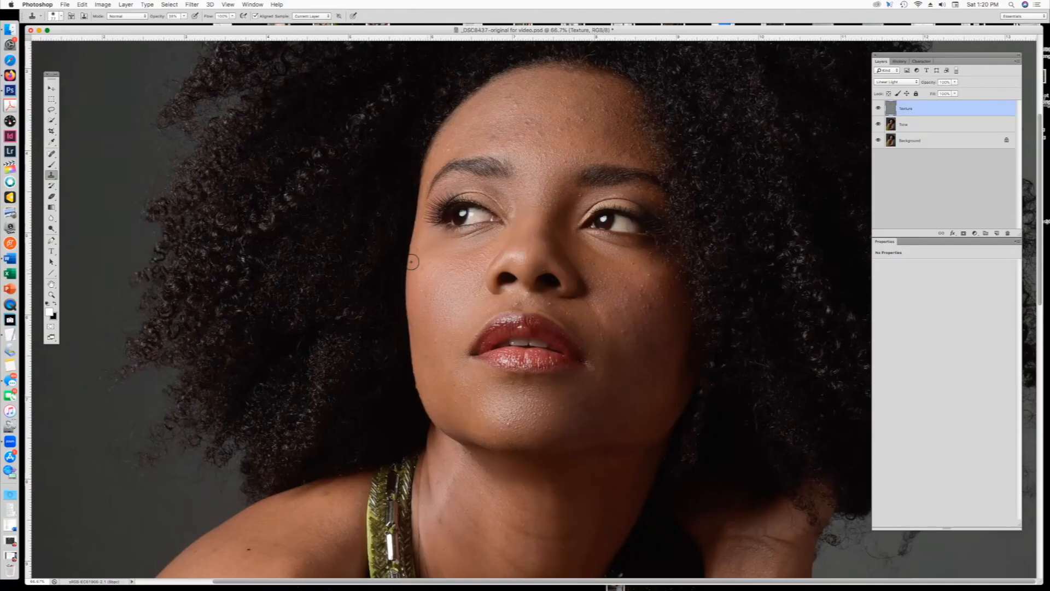
- Clone clean skin texture over the blemishes above the upper lip, on the nose and on the shadowed cheek at 100% zoom
key(super+1)
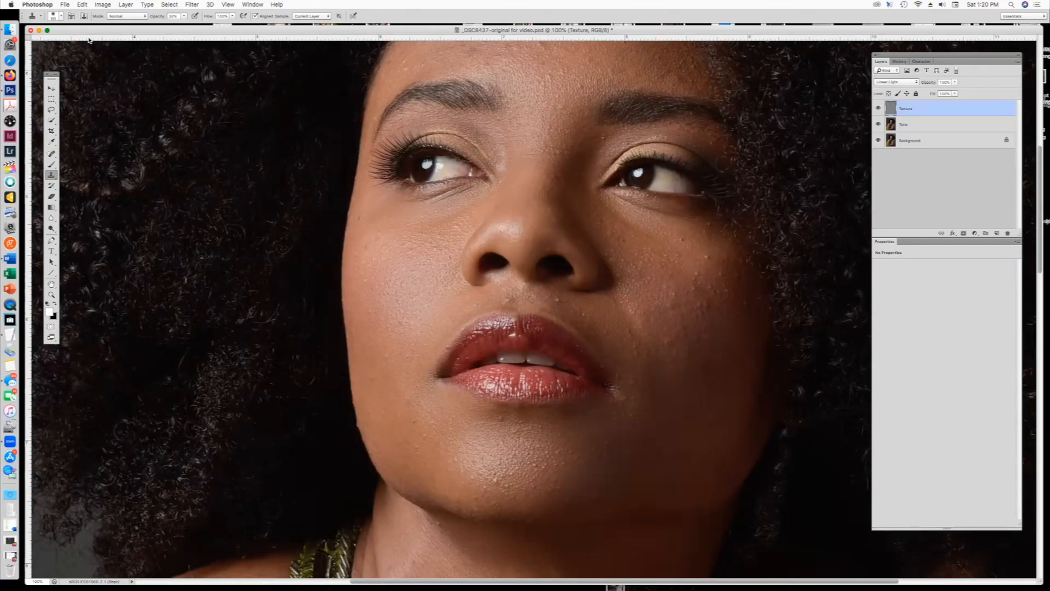
click(62, 16)
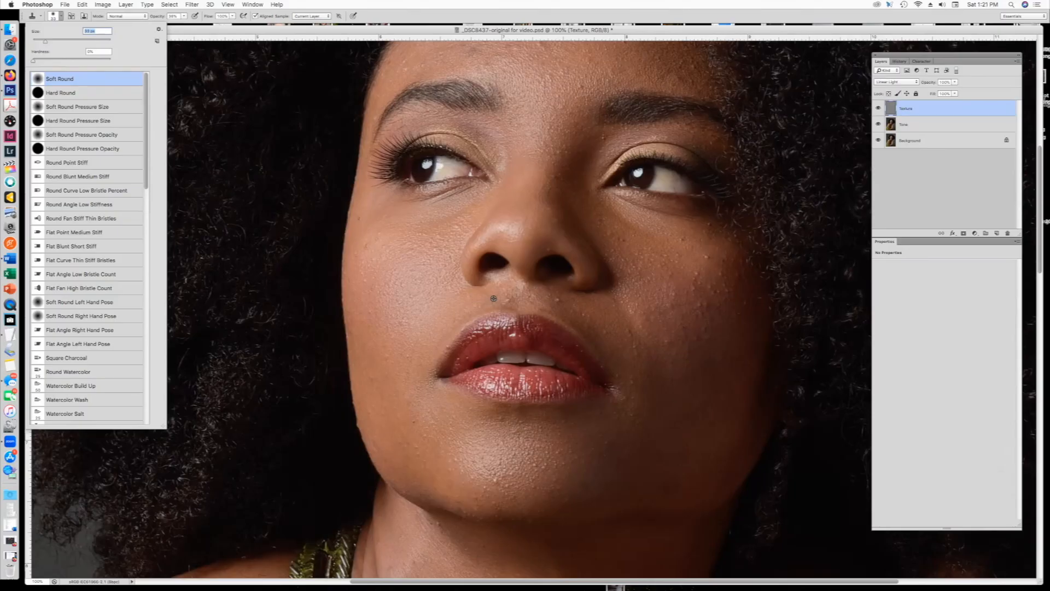
key(Return)
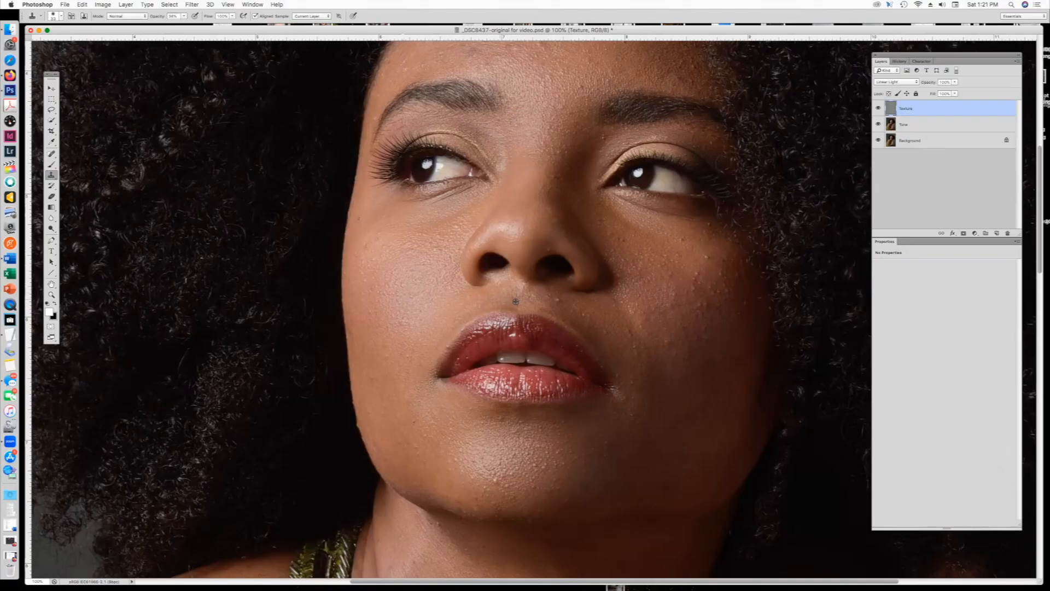
alt+click(565, 306)
click(580, 313)
alt+click(535, 242)
alt+click(712, 262)
- Enlarge the Clone Stamp brush slightly and clone clean texture over rough spots on the chin and both cheeks
click(62, 17)
drag(46, 43, 51, 43)
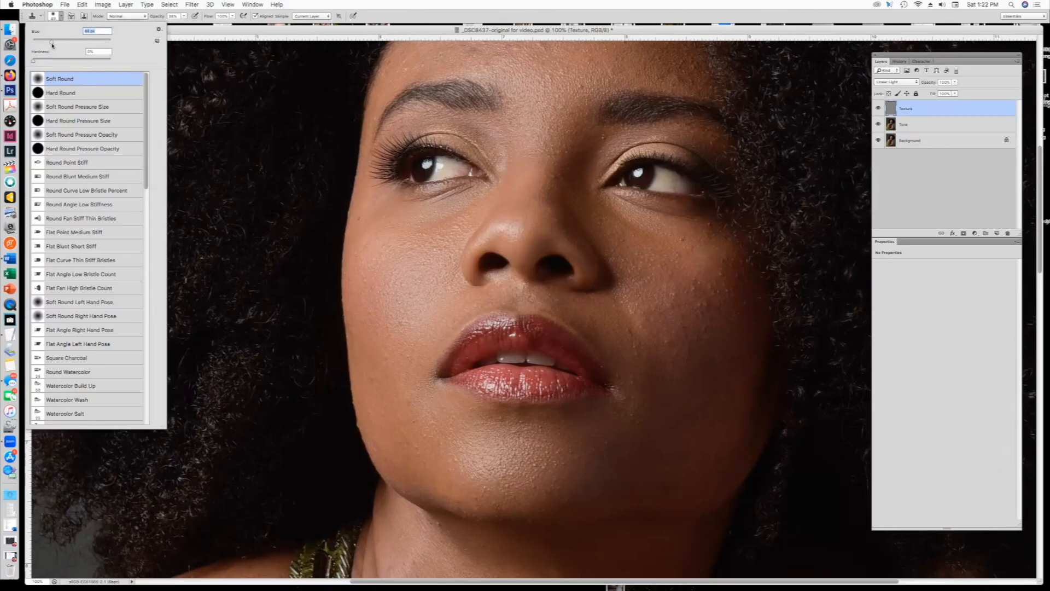
alt+click(439, 464)
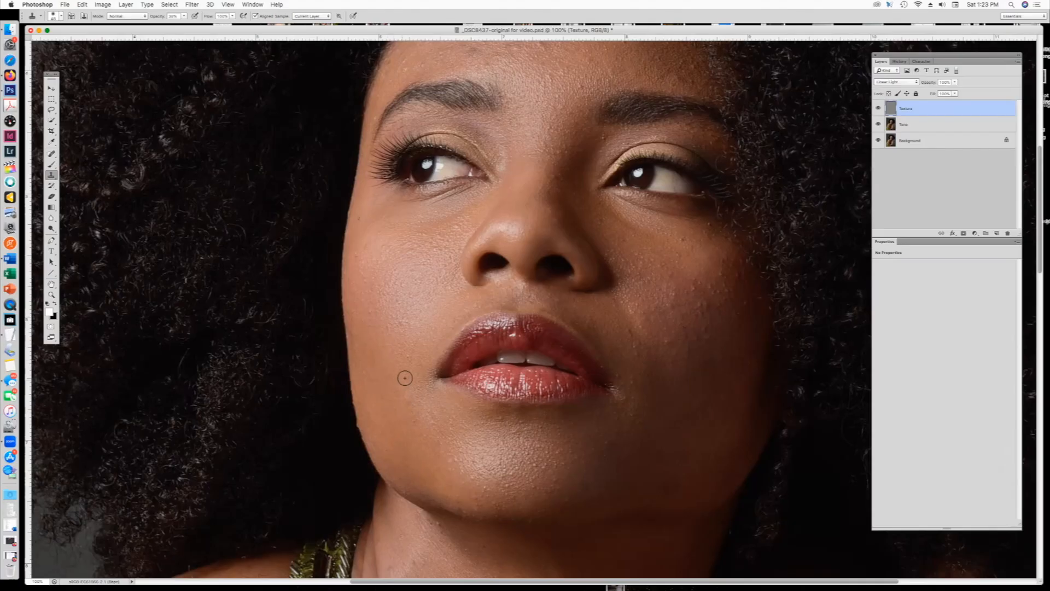
click(462, 483)
alt+click(654, 304)
click(666, 305)
click(672, 305)
click(425, 285)
- Lasso the lit cheek beside the nose on the Tone layer, apply a 36.0-pixel Gaussian Blur and deselect it
click(915, 125)
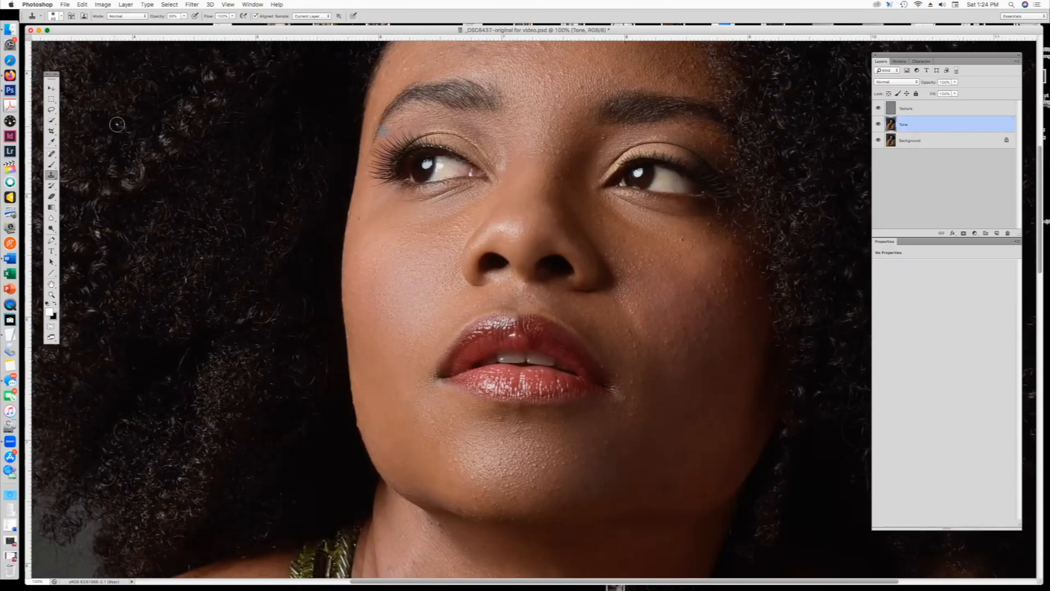
click(51, 110)
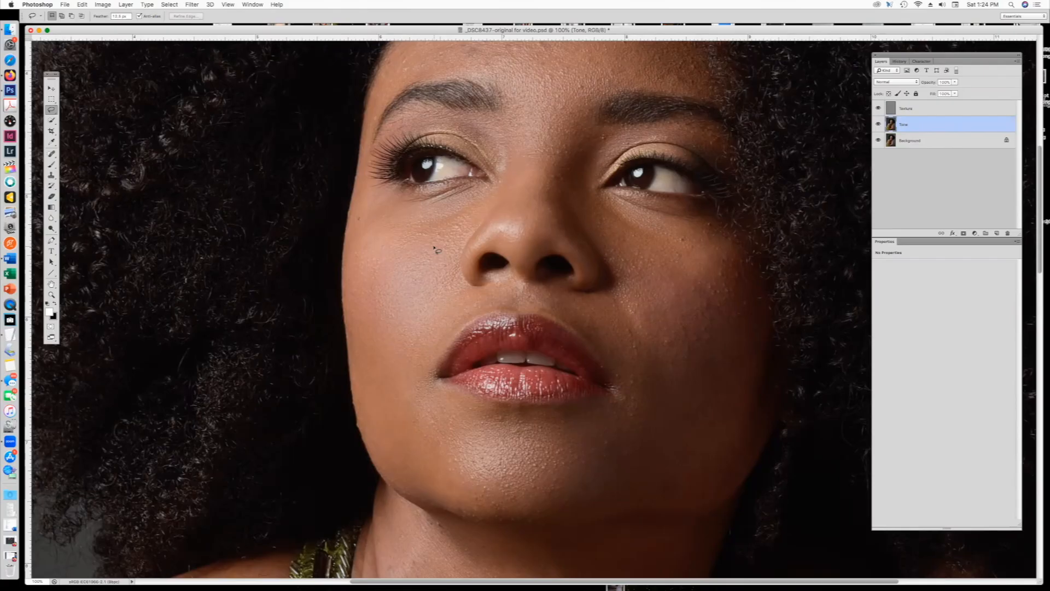
drag(435, 246, 376, 288)
mouse_move(444, 313)
mouse_down()
mouse_move(464, 281)
mouse_move(457, 255)
mouse_move(435, 246)
mouse_up()
click(191, 4)
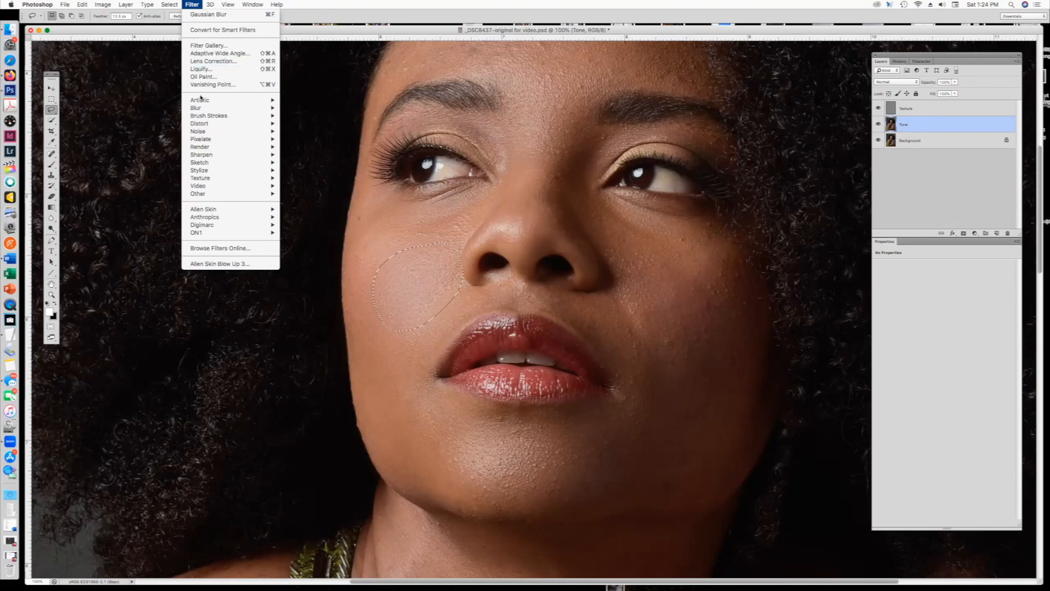
mouse_move(201, 109)
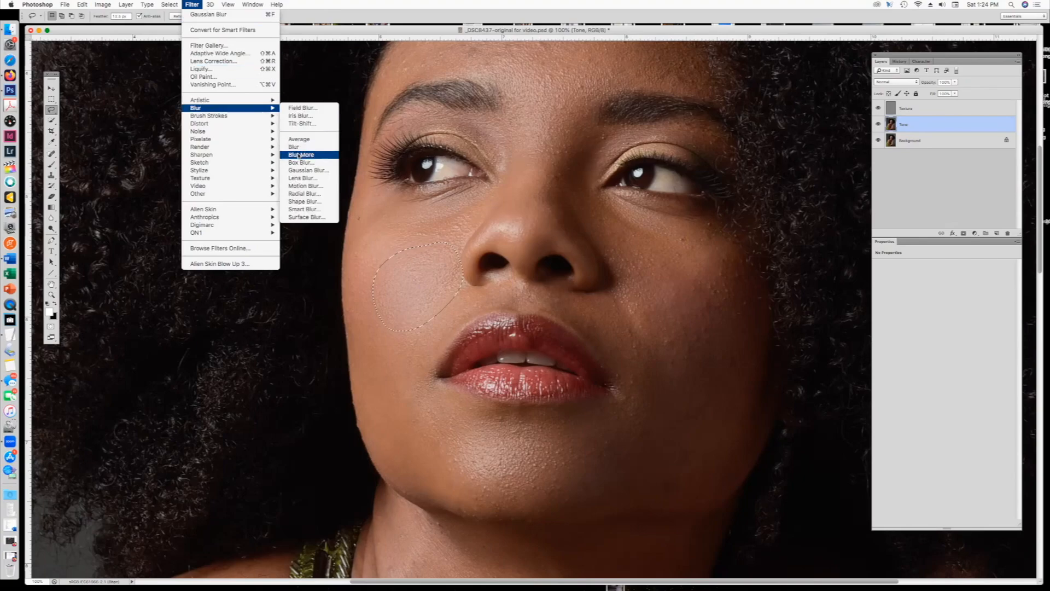
click(301, 170)
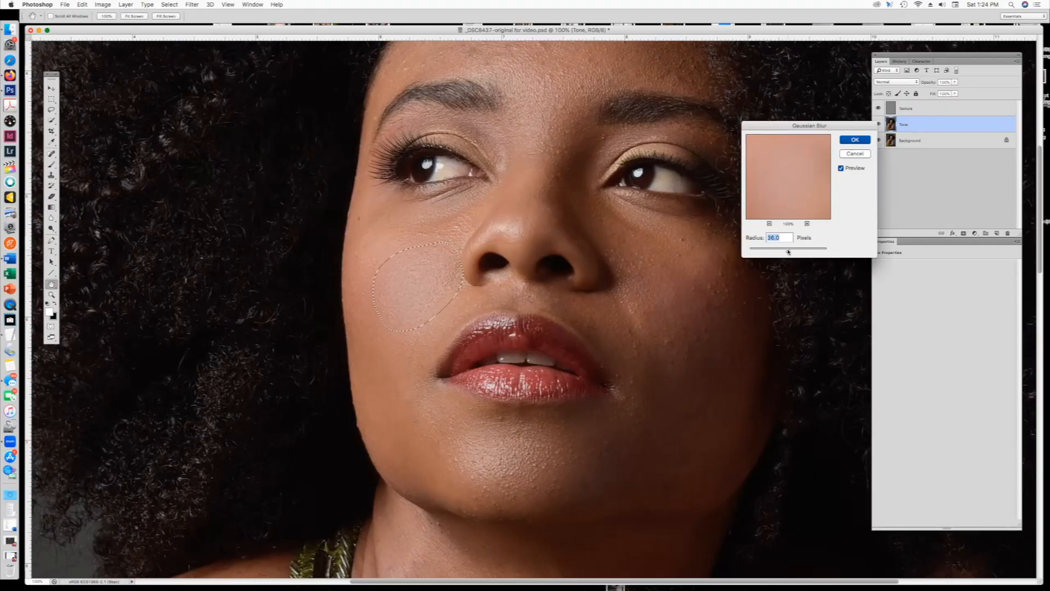
click(856, 139)
key(ctrl+d)
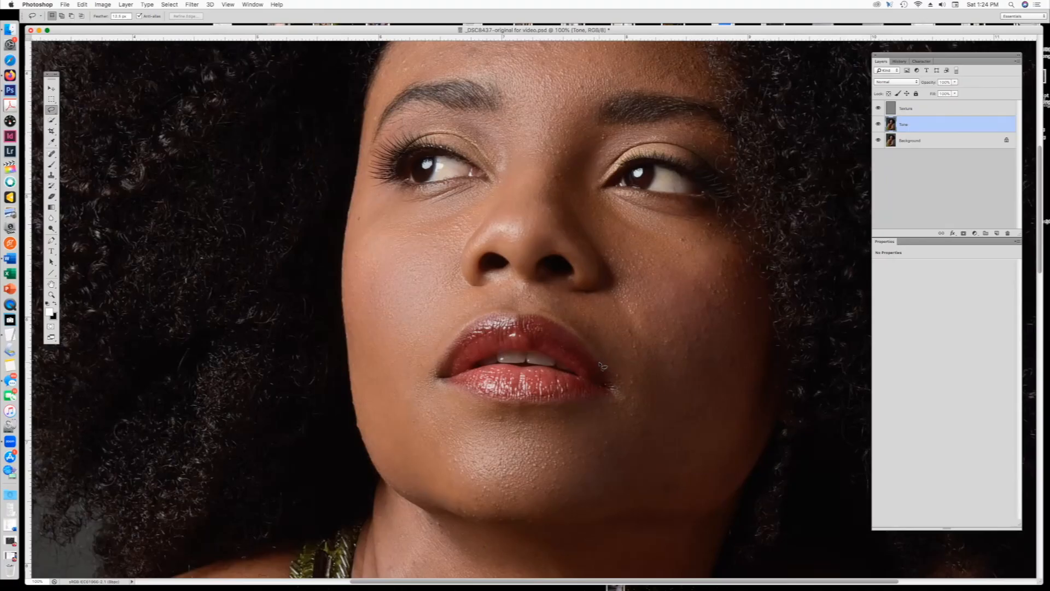
- Compare the portrait before and after retouching by hiding and showing the Texture and Tone layers
key(super+minus)
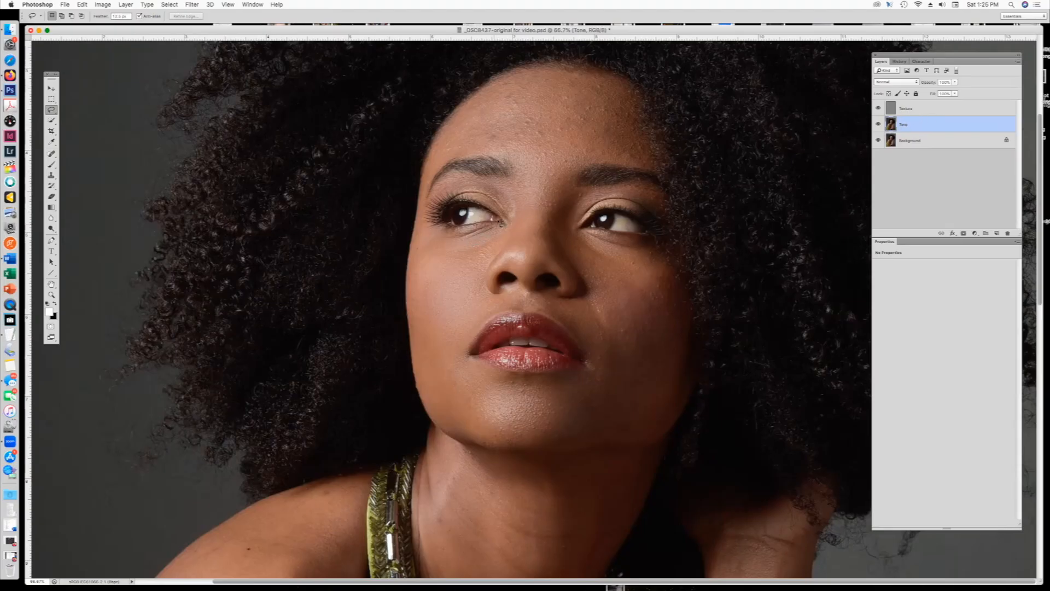
click(920, 117)
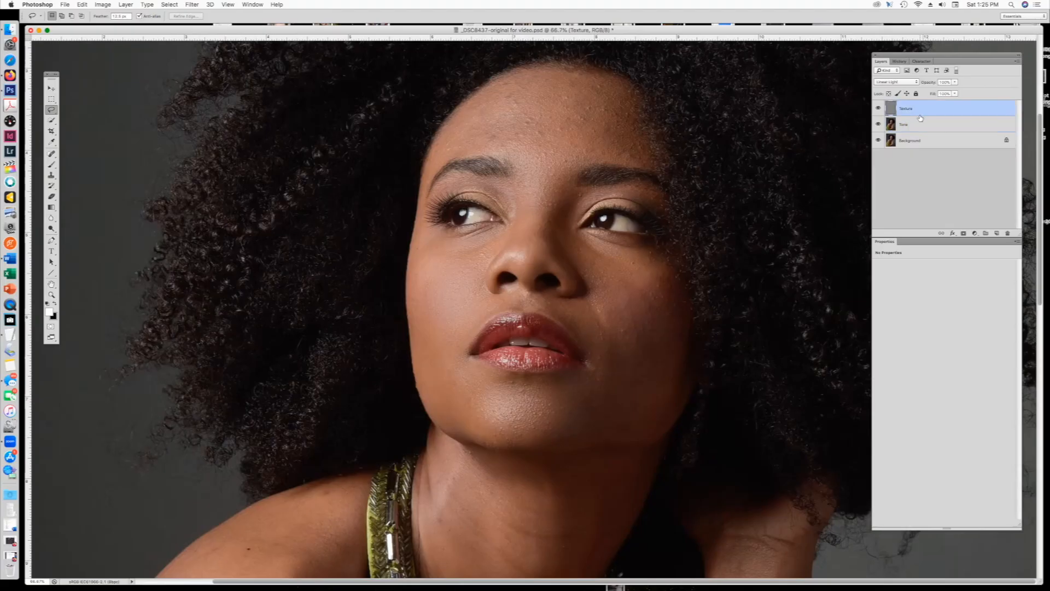
click(878, 109)
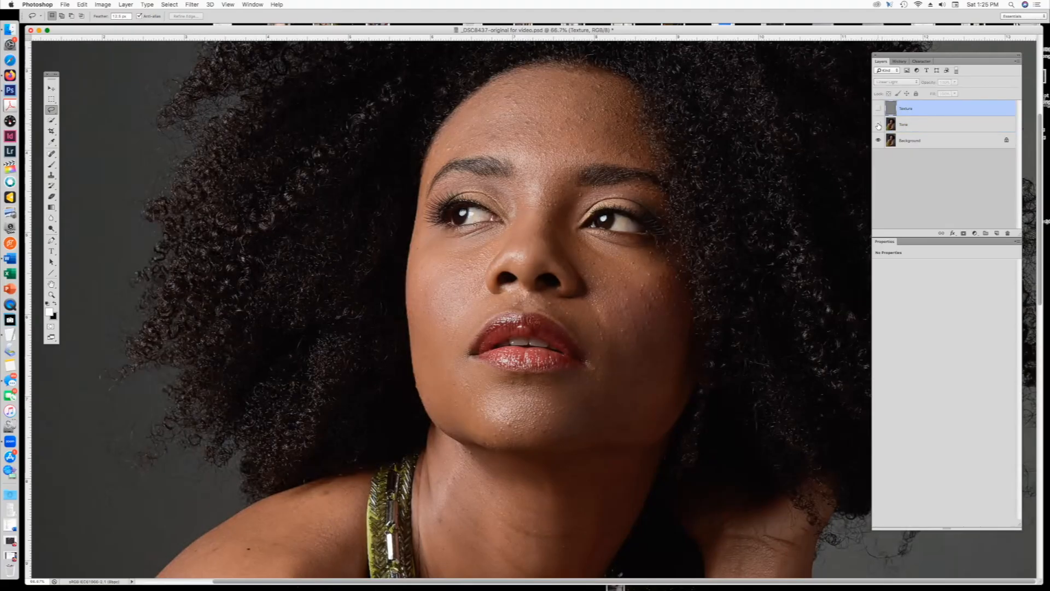
click(878, 124)
click(878, 109)
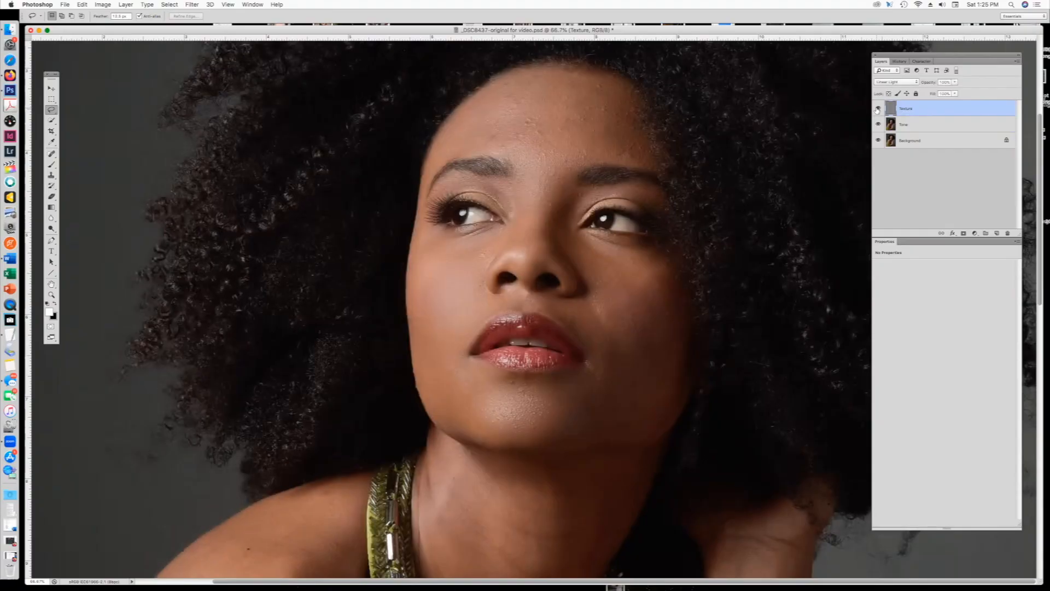